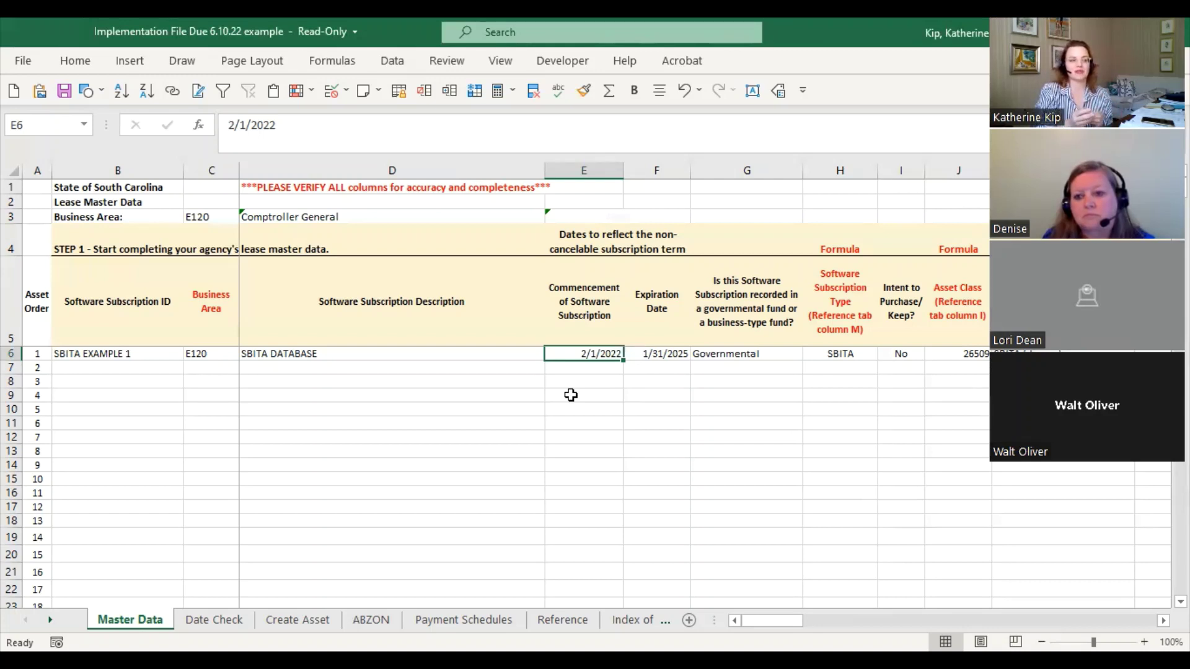
Step: Review the SBITA EXAMPLE 1 record and its commencement date in Master Data, and bring up the start of its payment schedule
left_click(12, 354)
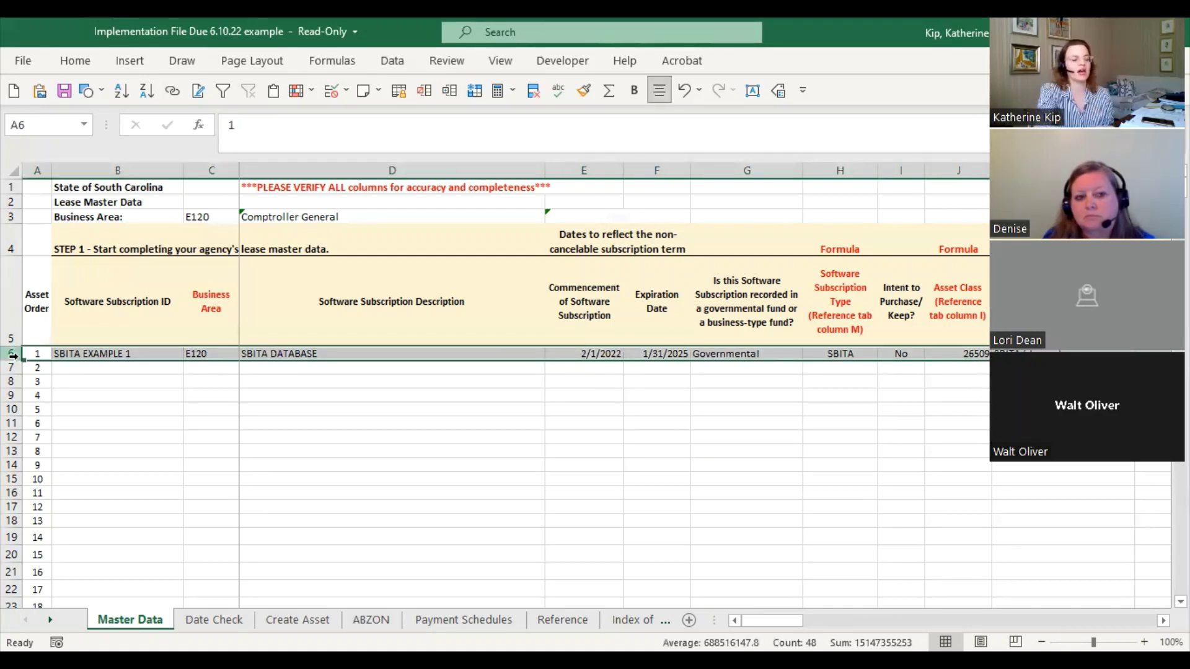
left_click(598, 351)
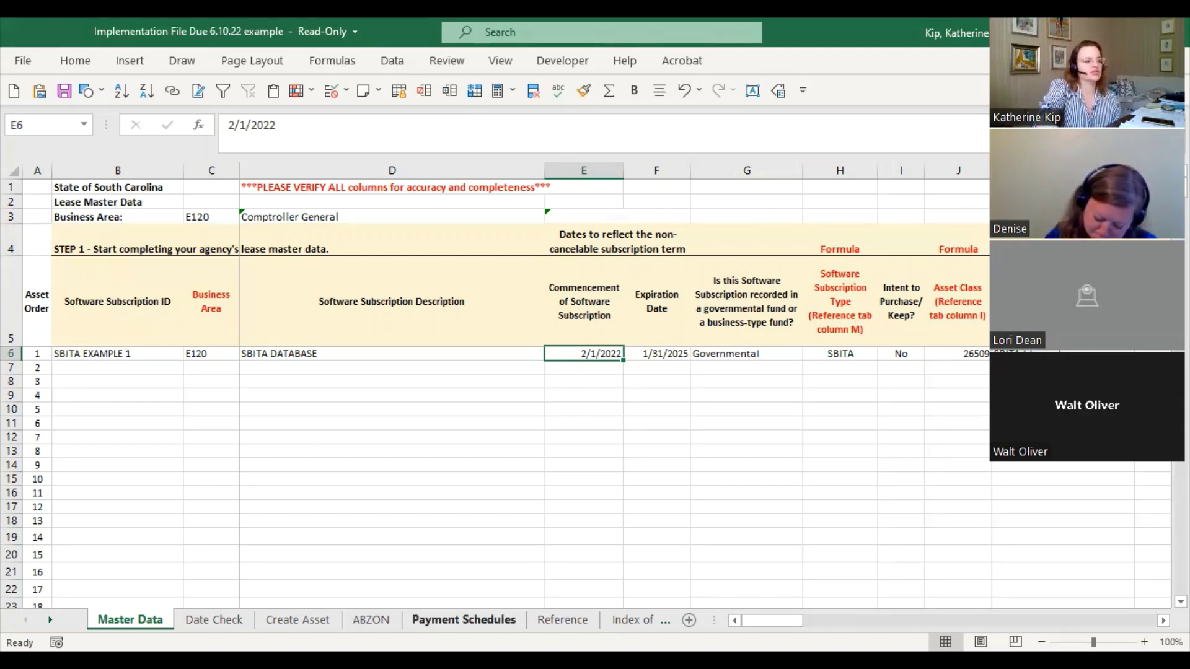
left_click(464, 620)
left_click(522, 430)
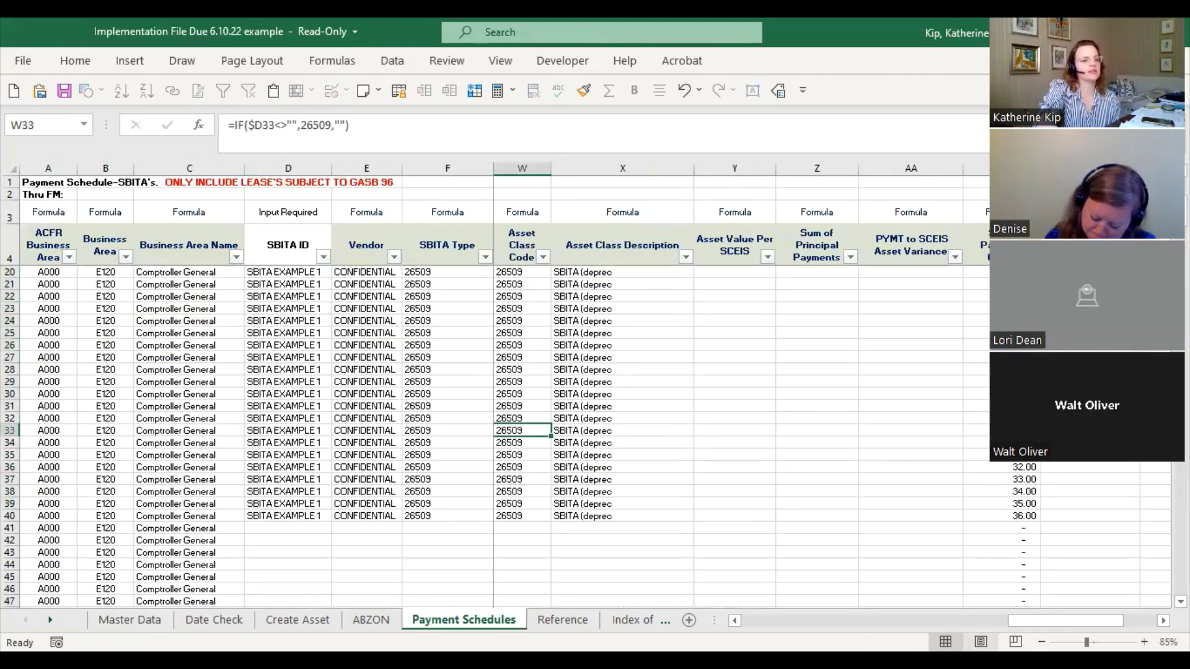
scroll(682, 372, "left", 5)
scroll(717, 380, "up", 5)
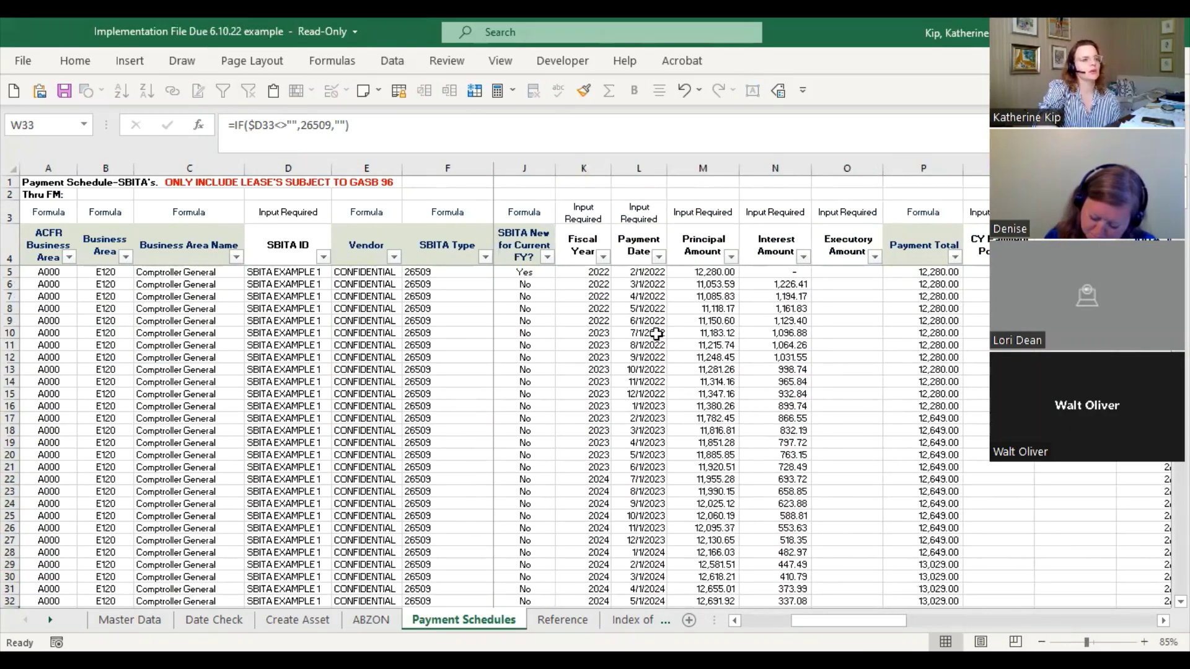
Step: Examine the 7/1/2022 row of the payment schedule, including its payment total and its principal and interest amounts
left_click(656, 334)
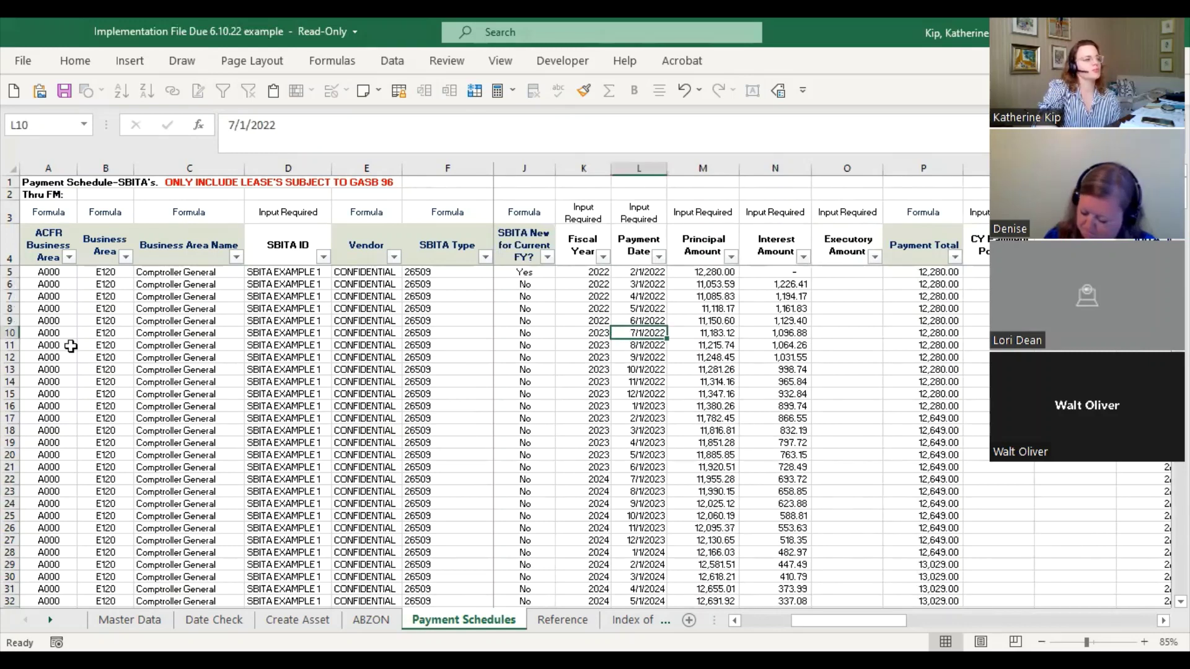
left_click(12, 332)
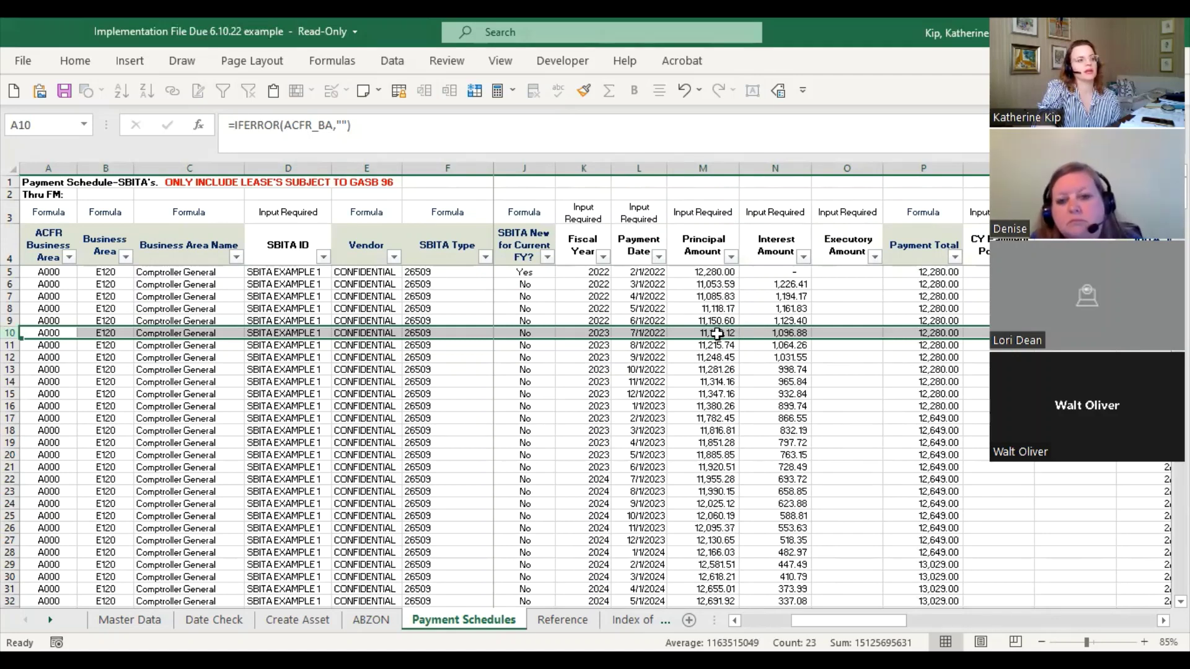
left_click(921, 334)
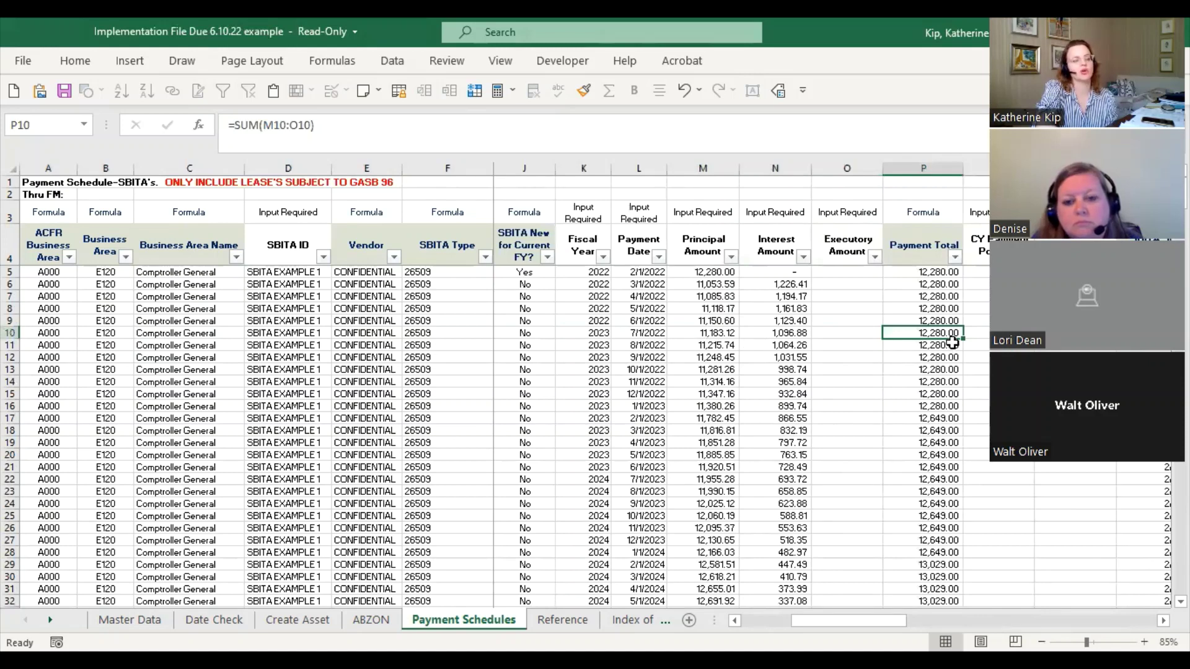
left_click_drag(719, 334, 766, 333)
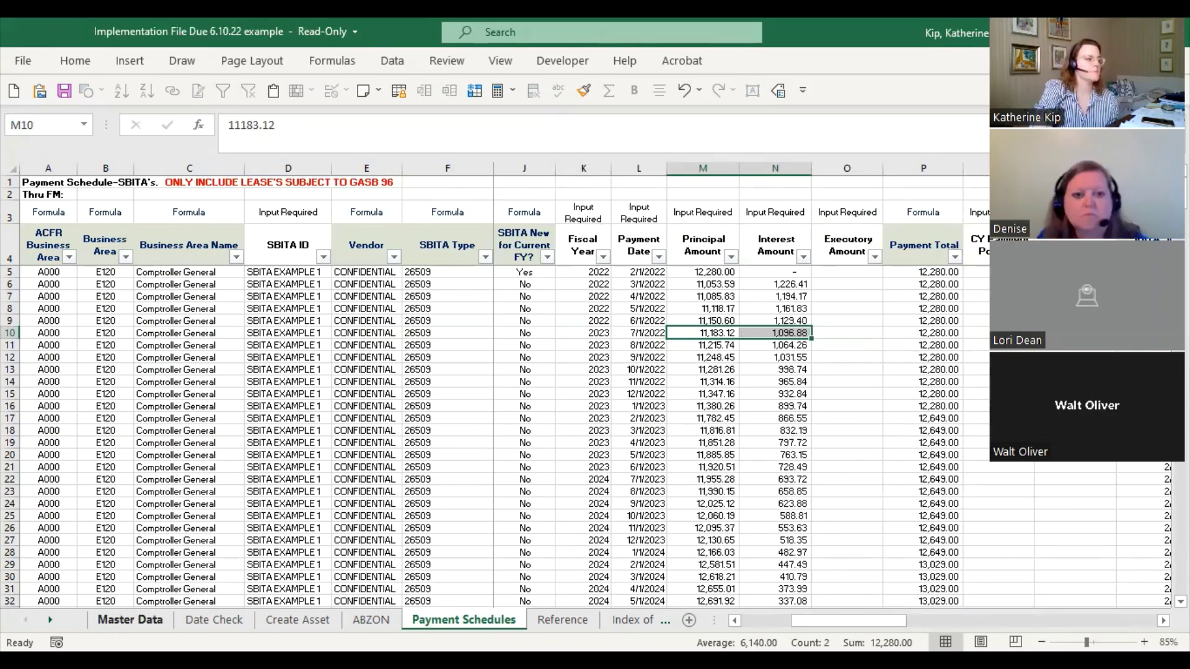
Step: Inspect the formula in cell AT6 of Master Data that sums the remaining principal payments as of July 2022
left_click(130, 620)
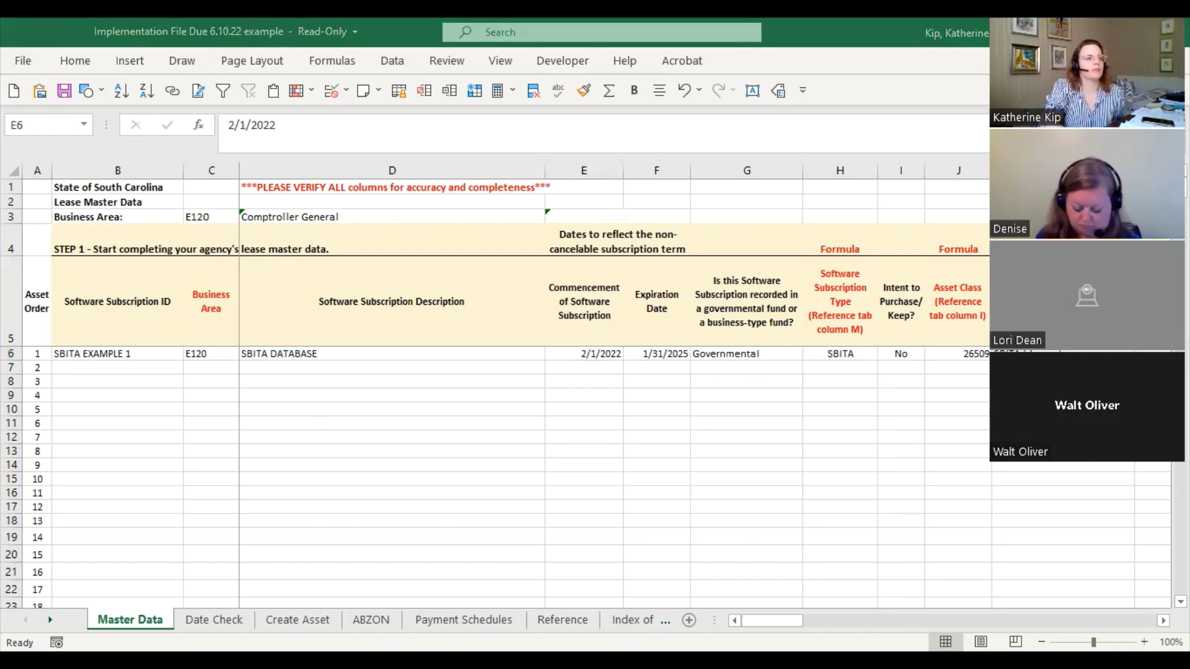
left_click(749, 620)
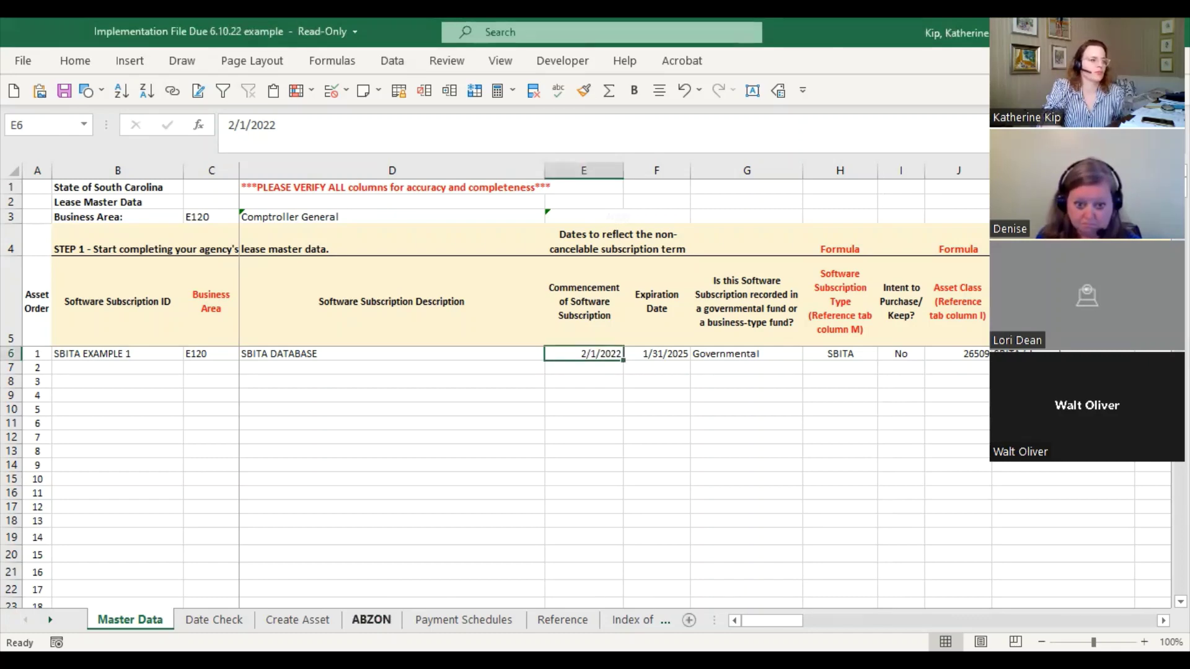
left_click(464, 620)
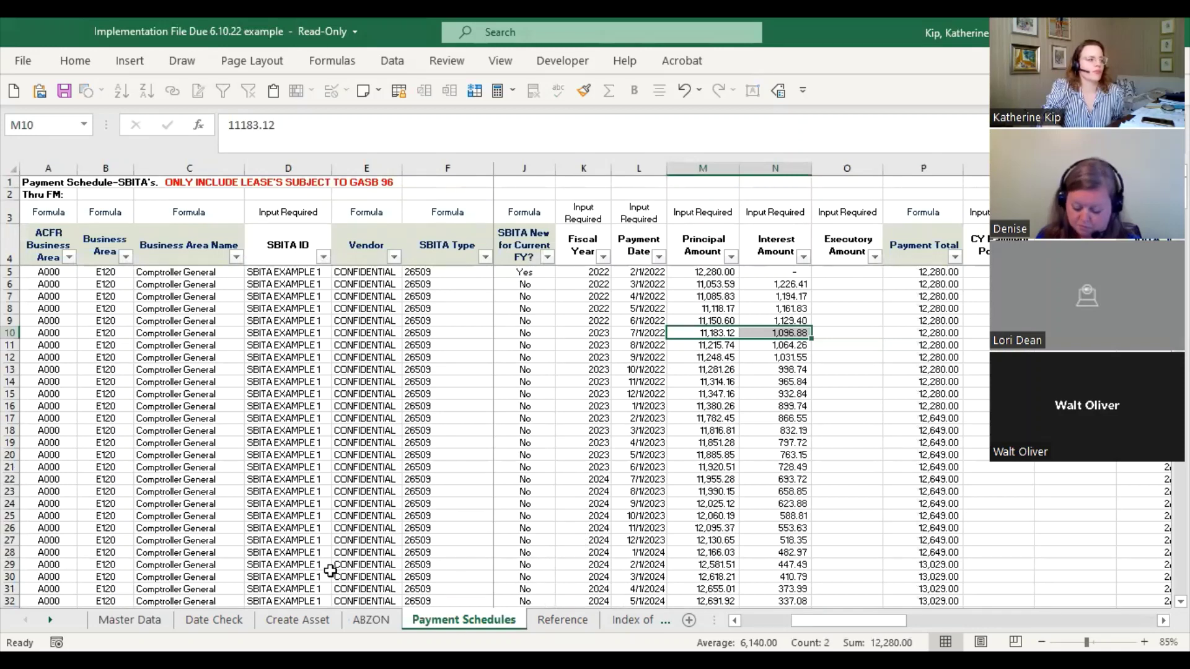
left_click(130, 620)
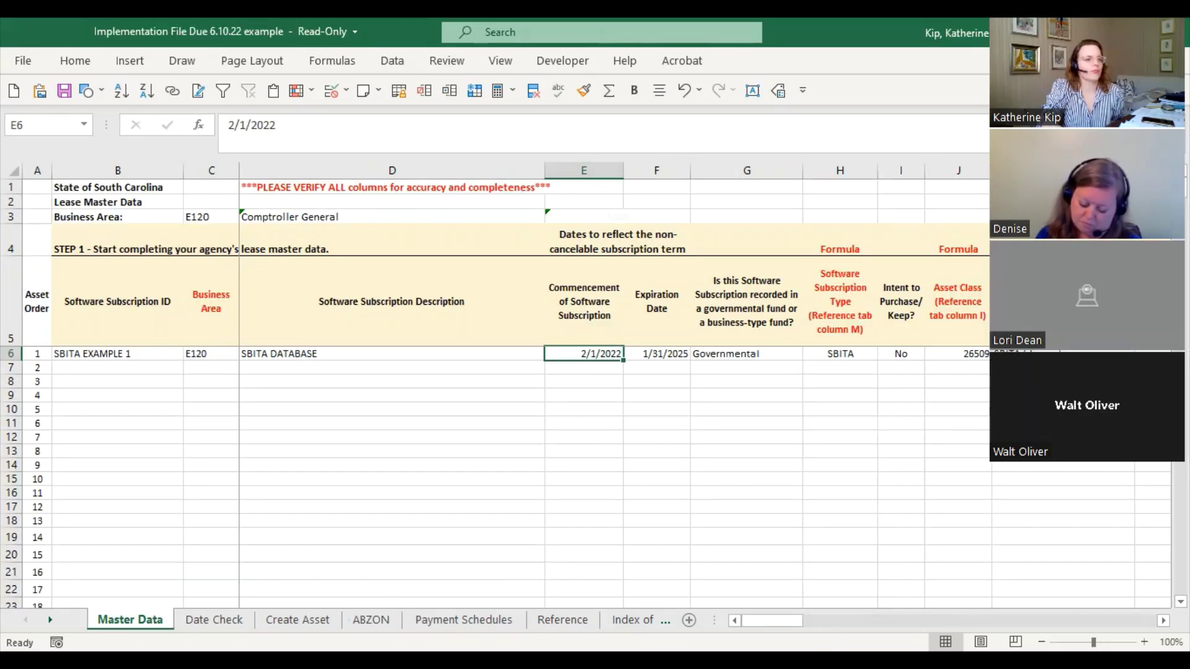
left_click_drag(799, 620, 971, 617)
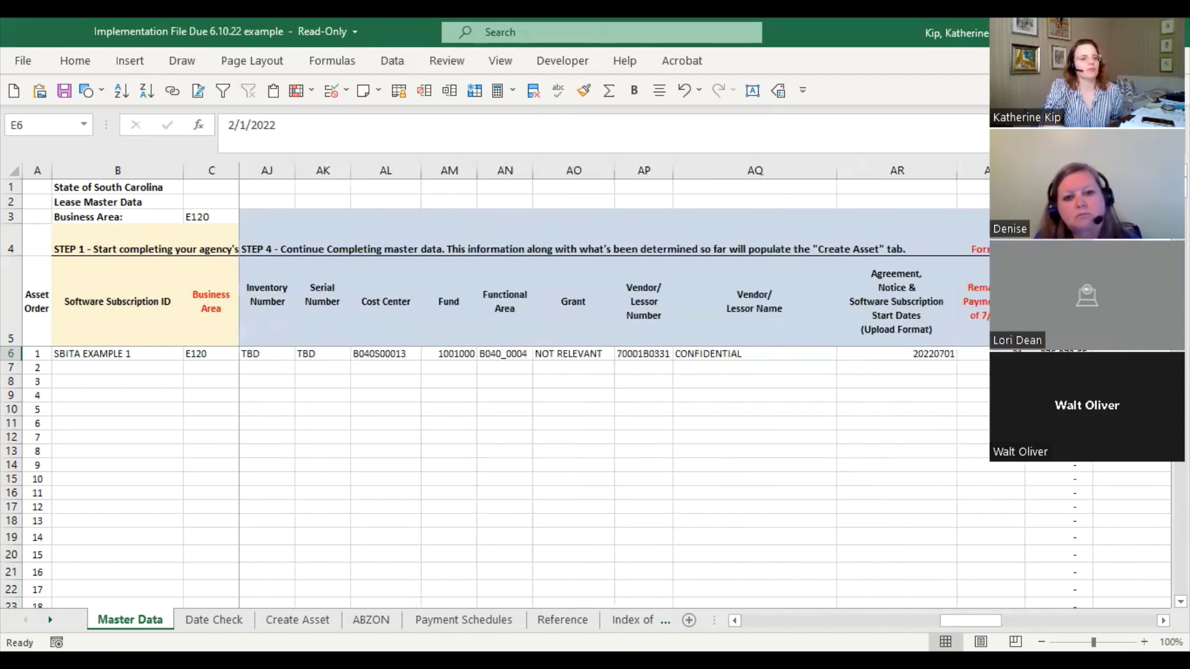
left_click(1060, 354)
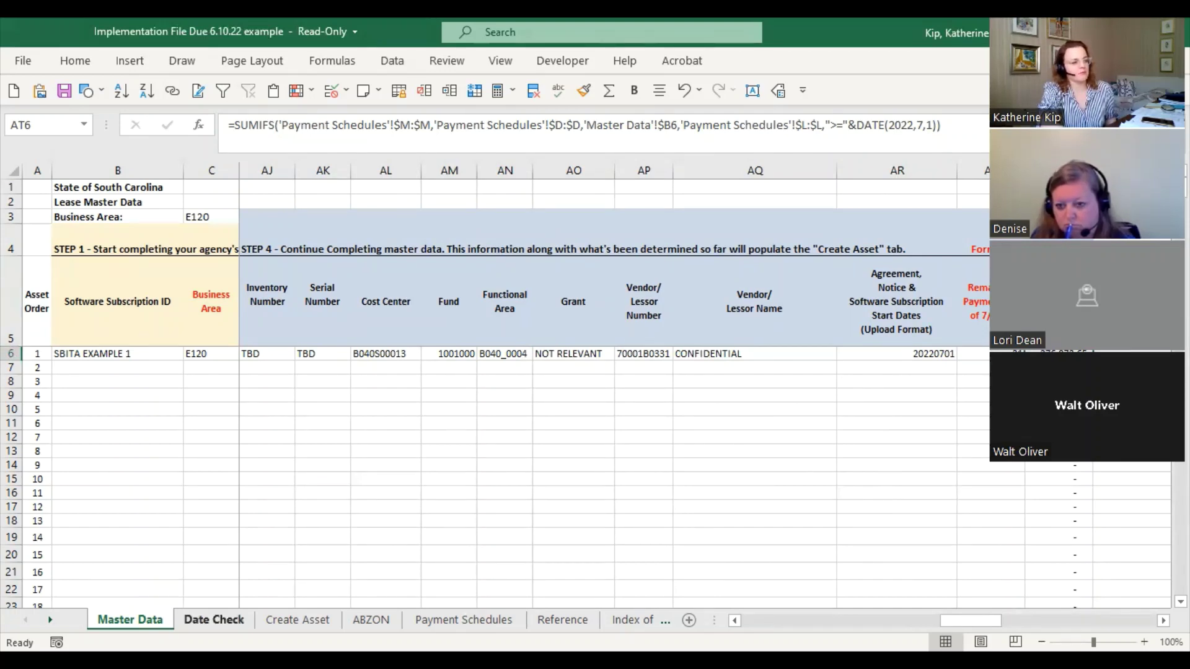
Step: Select the payment schedule's principal amounts from 7/1/2022 through 1/1/2025 (M10:M40) and review that range
left_click(464, 620)
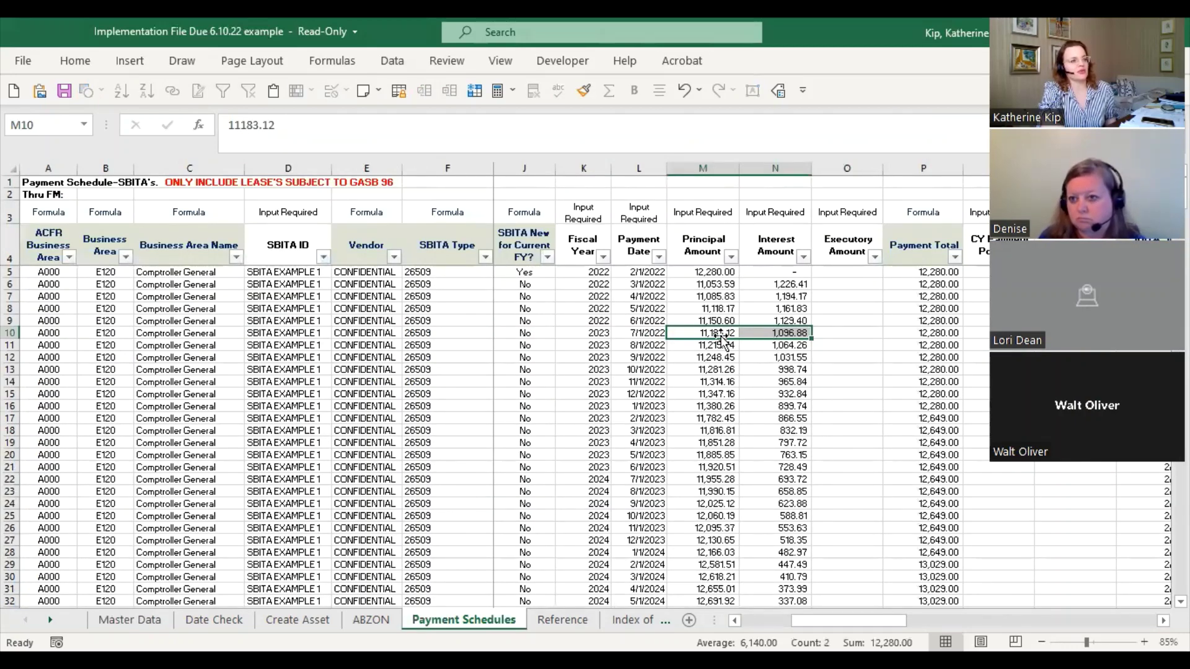
left_click(697, 335)
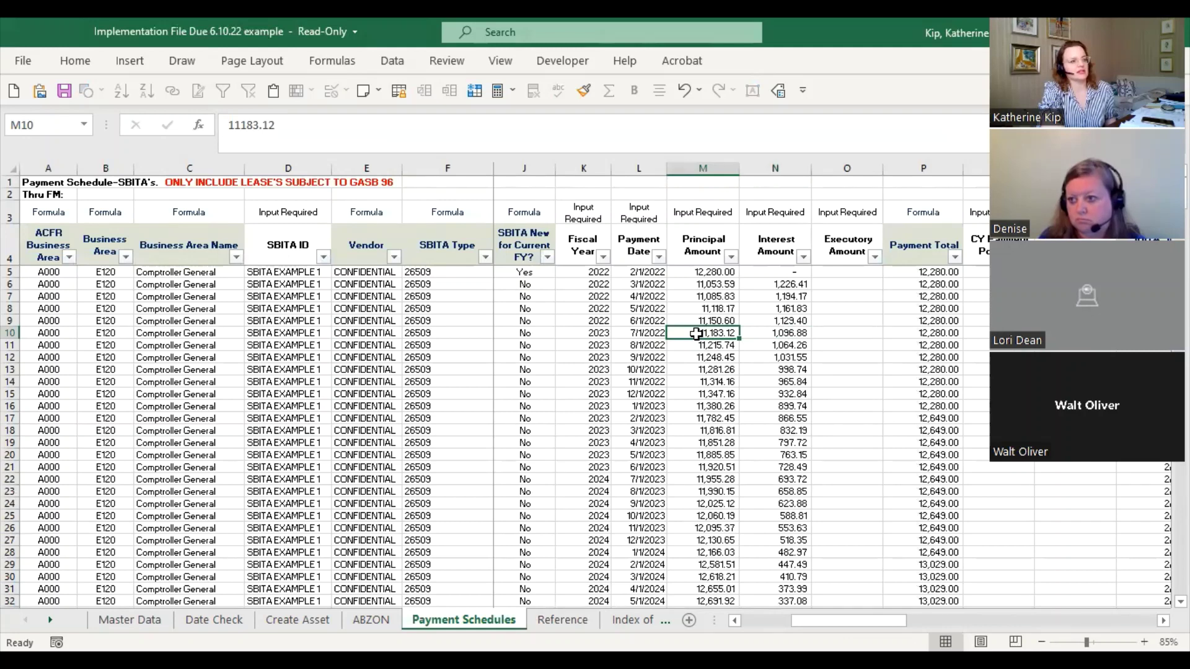
left_click_drag(696, 335, 696, 532)
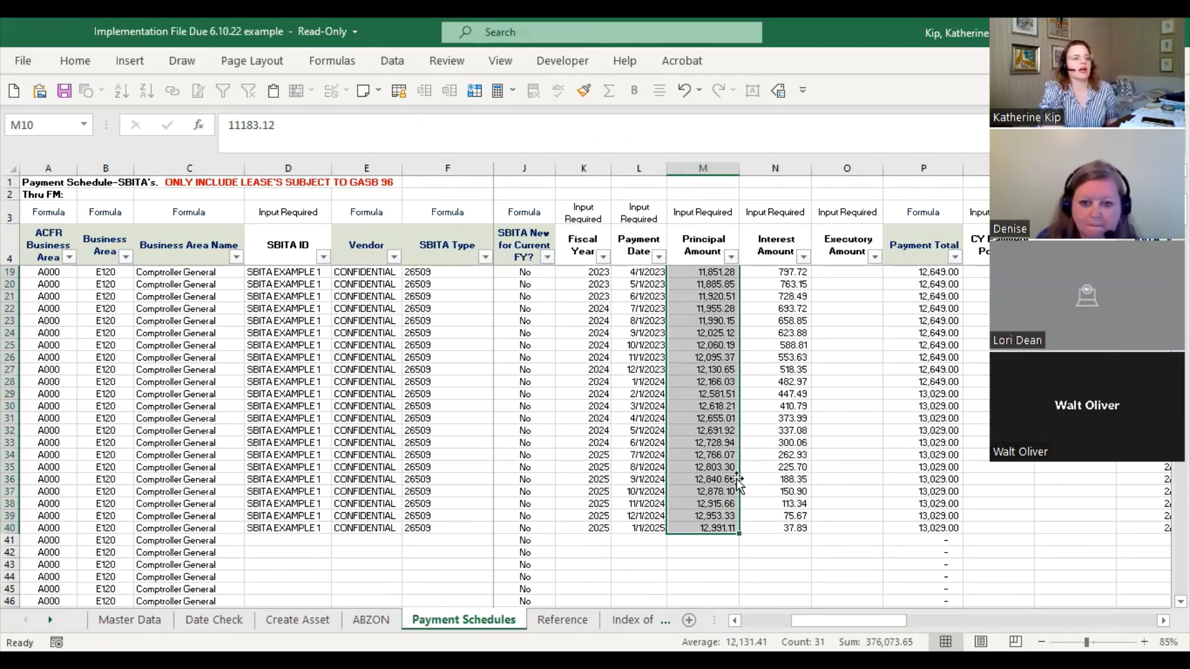
scroll(726, 509, "up", 1)
scroll(726, 509, "up", 4)
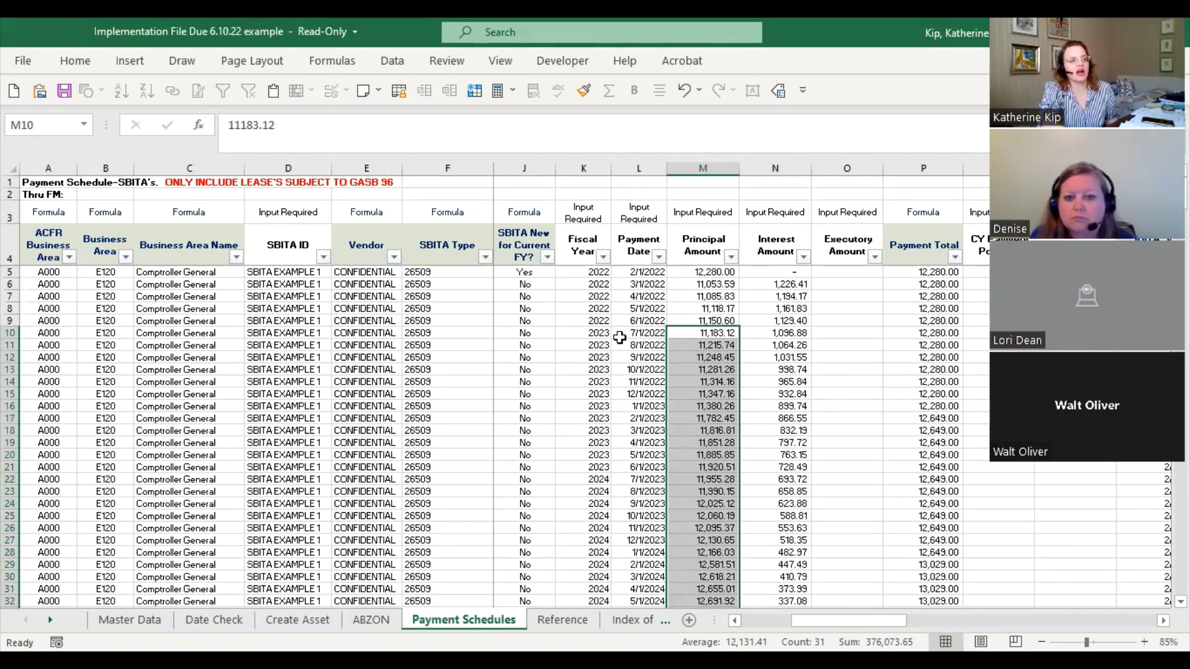
scroll(695, 442, "down", 1)
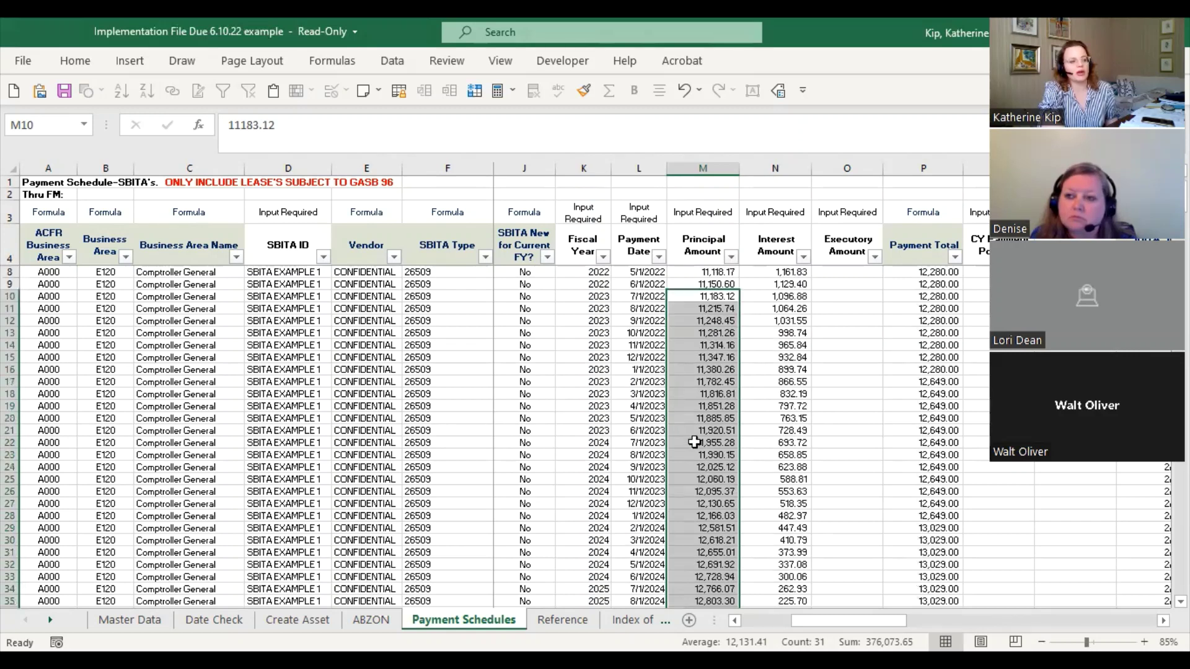
scroll(694, 442, "down", 4)
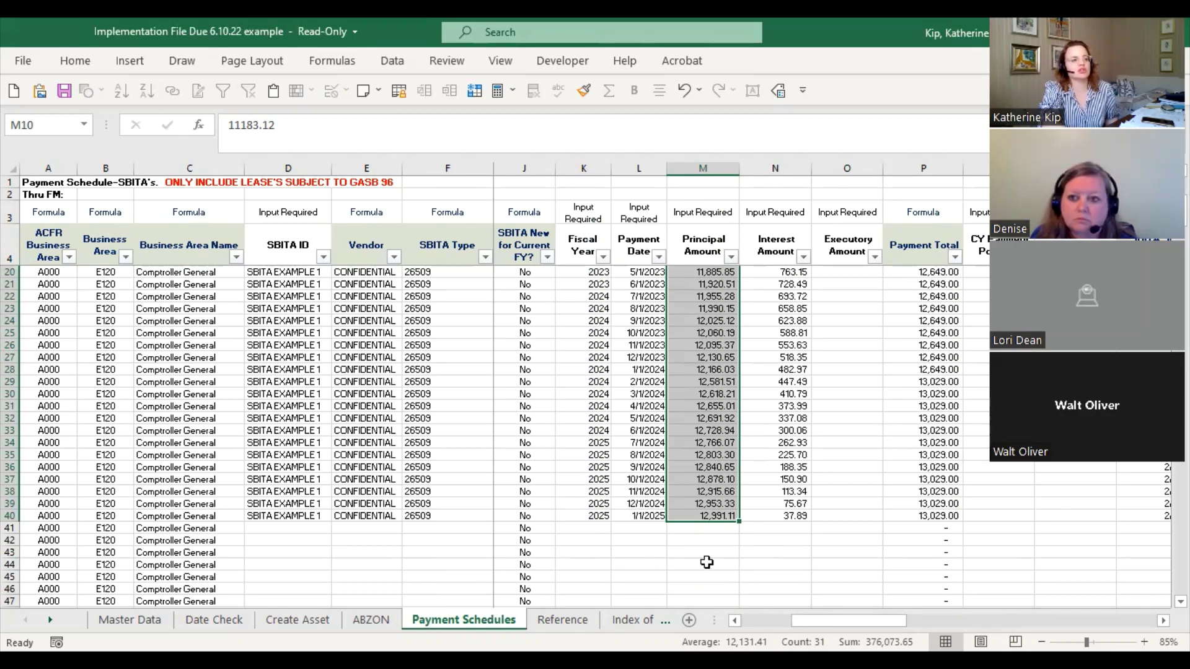
Step: Compare the principal amounts starting at 7/1/2022 with the earlier ones from February to June 2022, selecting M10:M19 and M5:M9
left_click(705, 193)
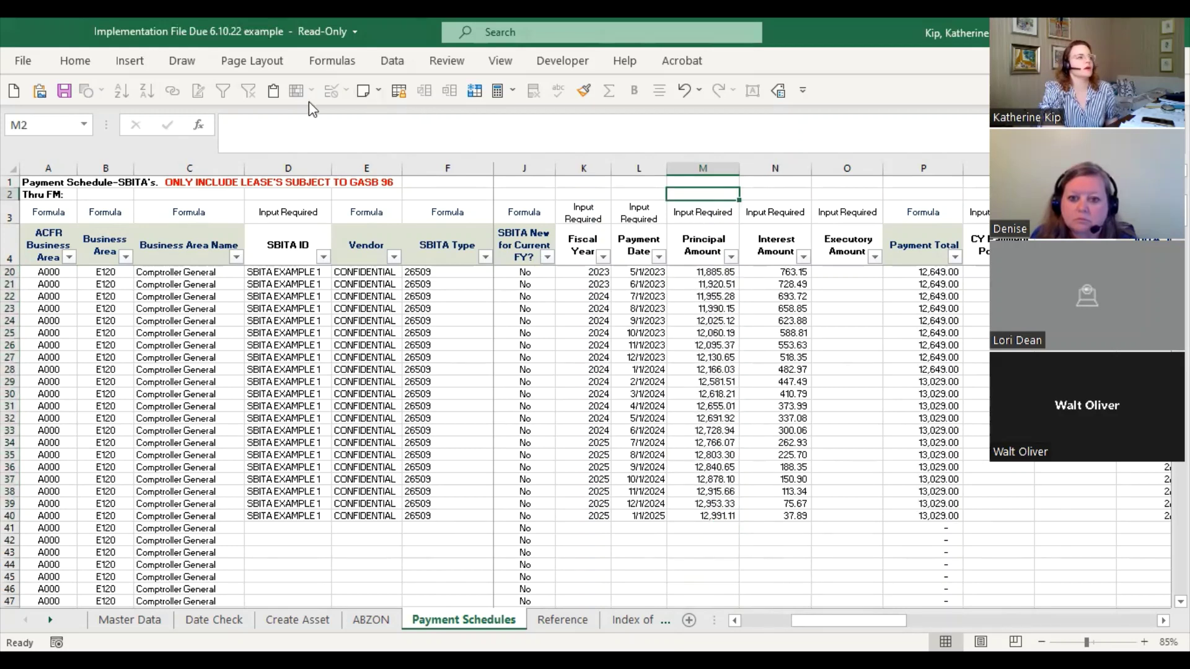
left_click(710, 345)
scroll(709, 360, "up", 5)
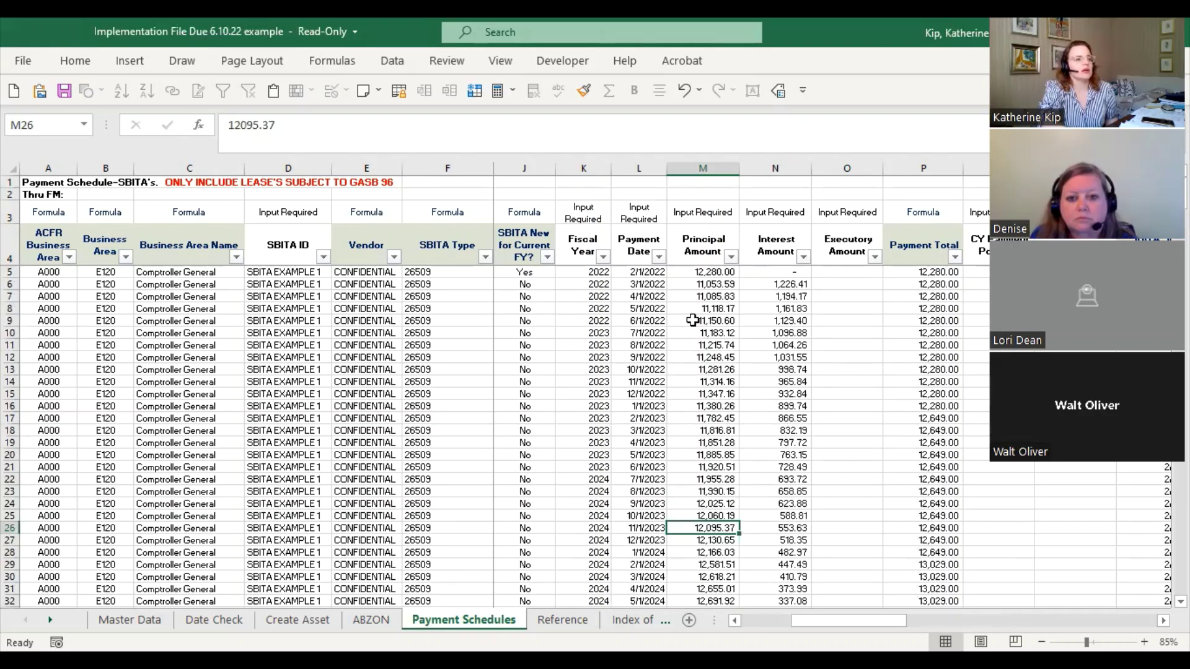
left_click(698, 333)
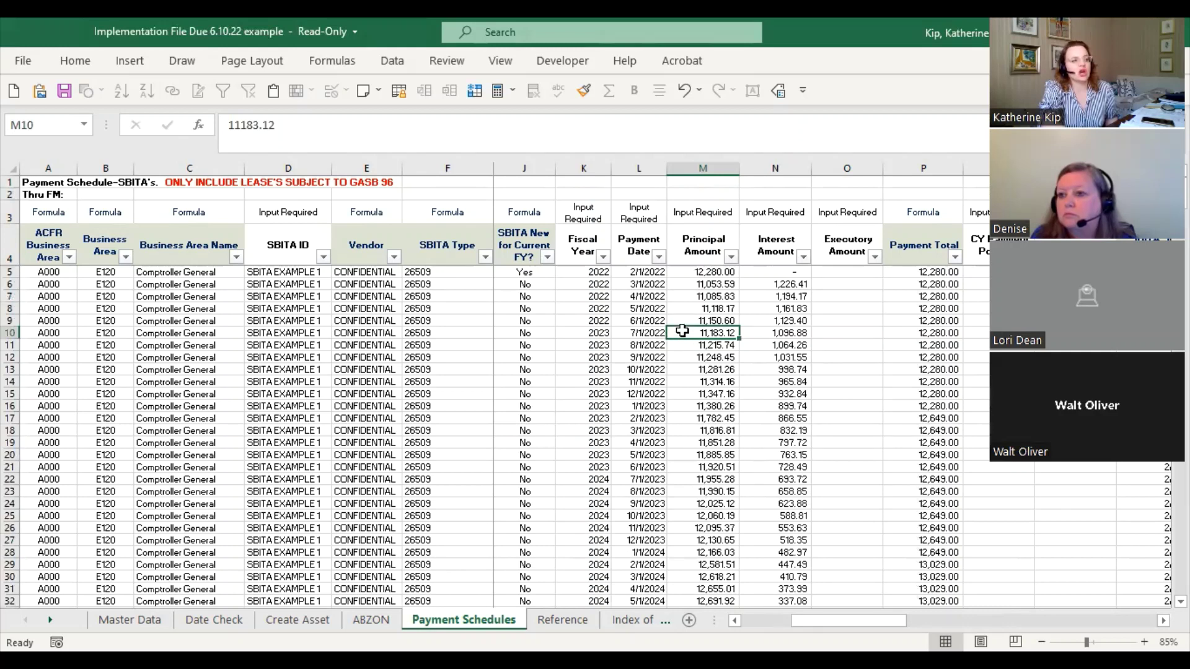
left_click_drag(681, 334, 689, 442)
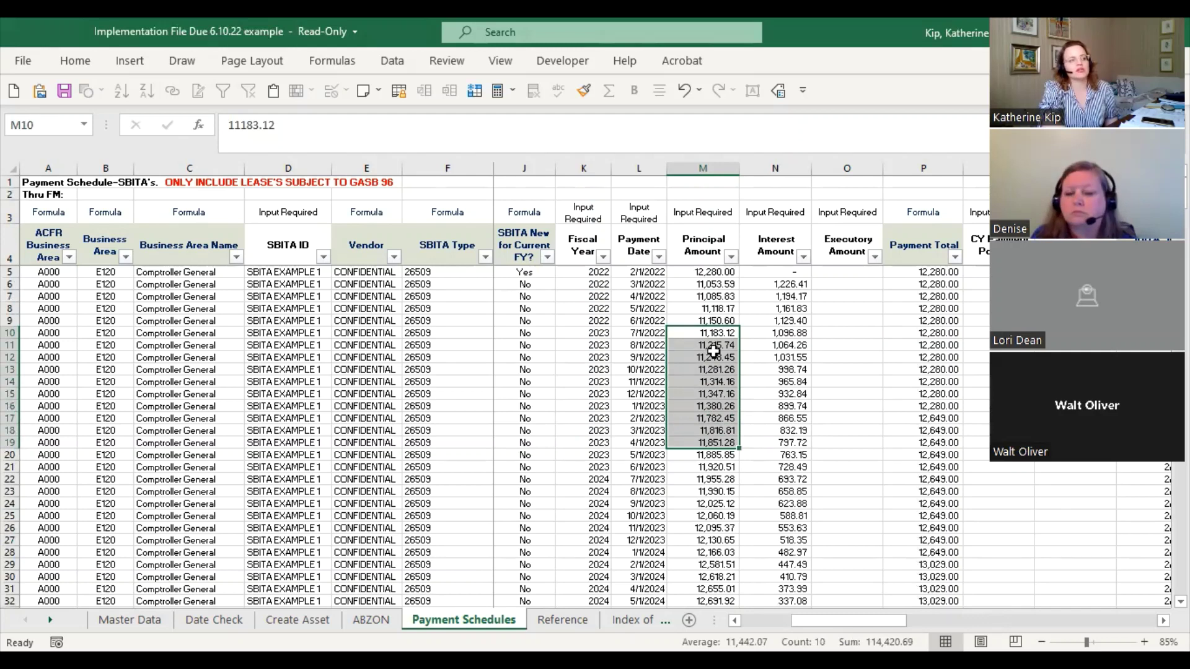
left_click_drag(719, 320, 717, 274)
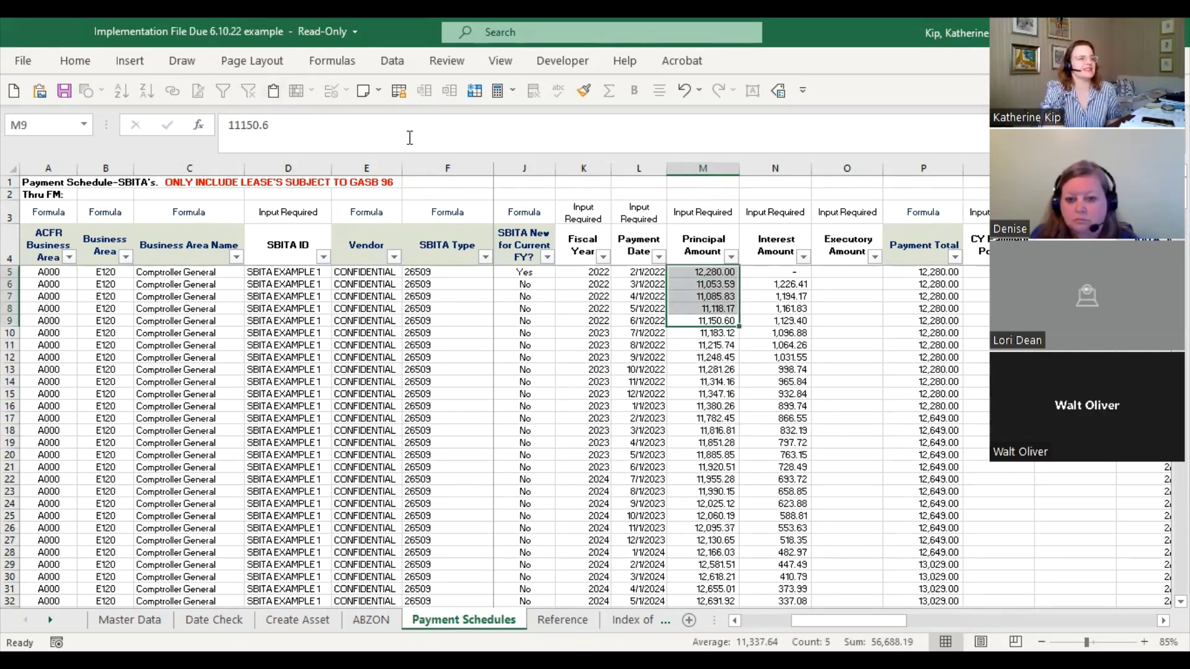
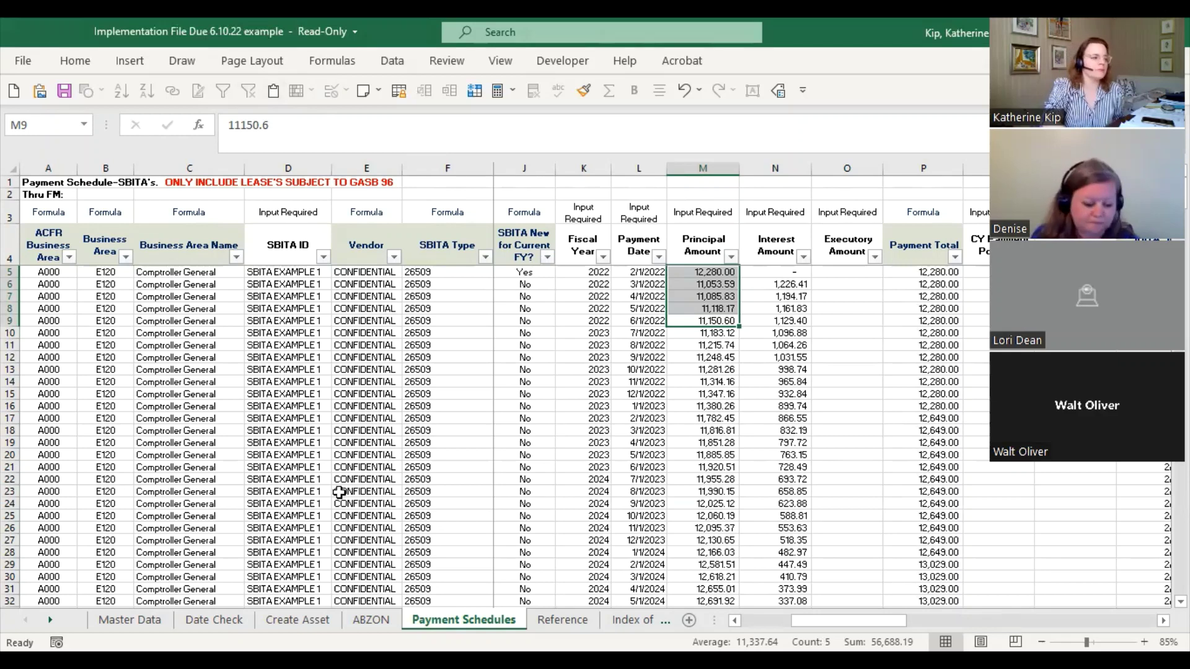
Step: Return to the Master Data sheet and select the SBITA example's subscription commencement date in E6
left_click(130, 620)
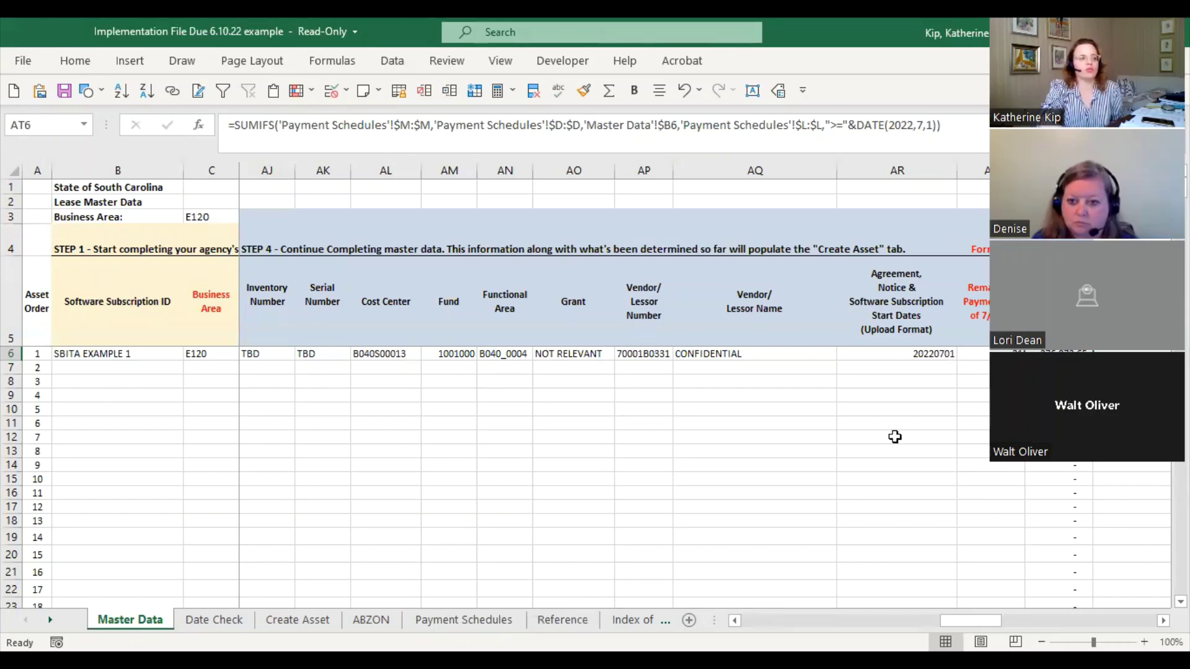
scroll(620, 384, "left", 10)
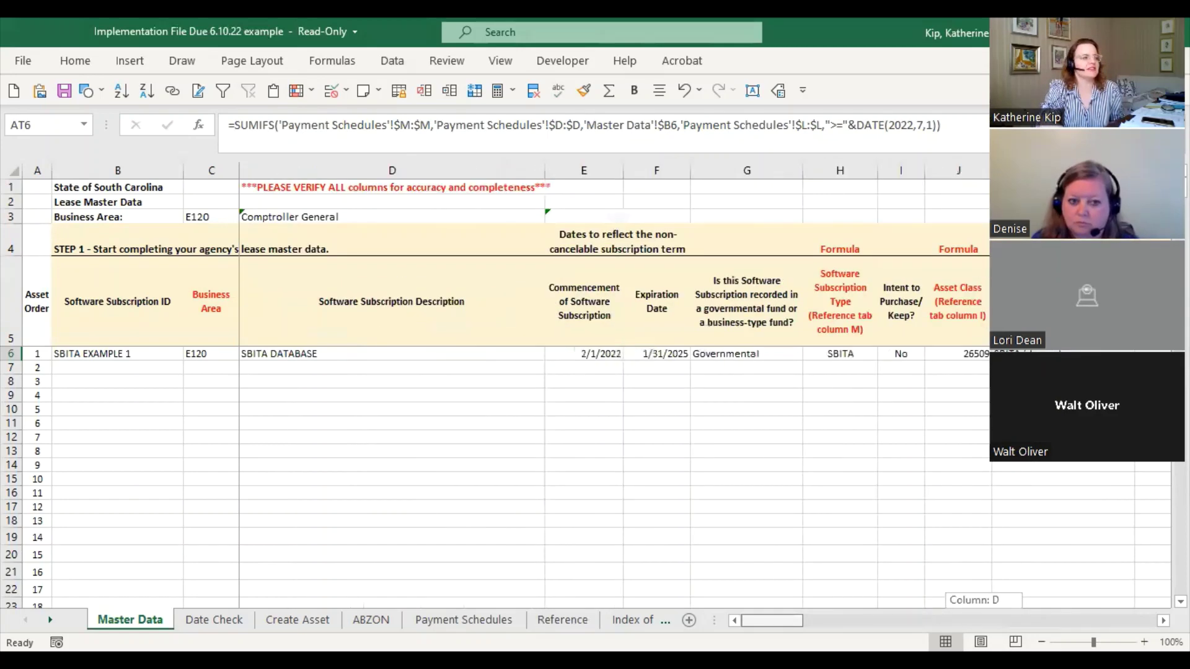
left_click(578, 359)
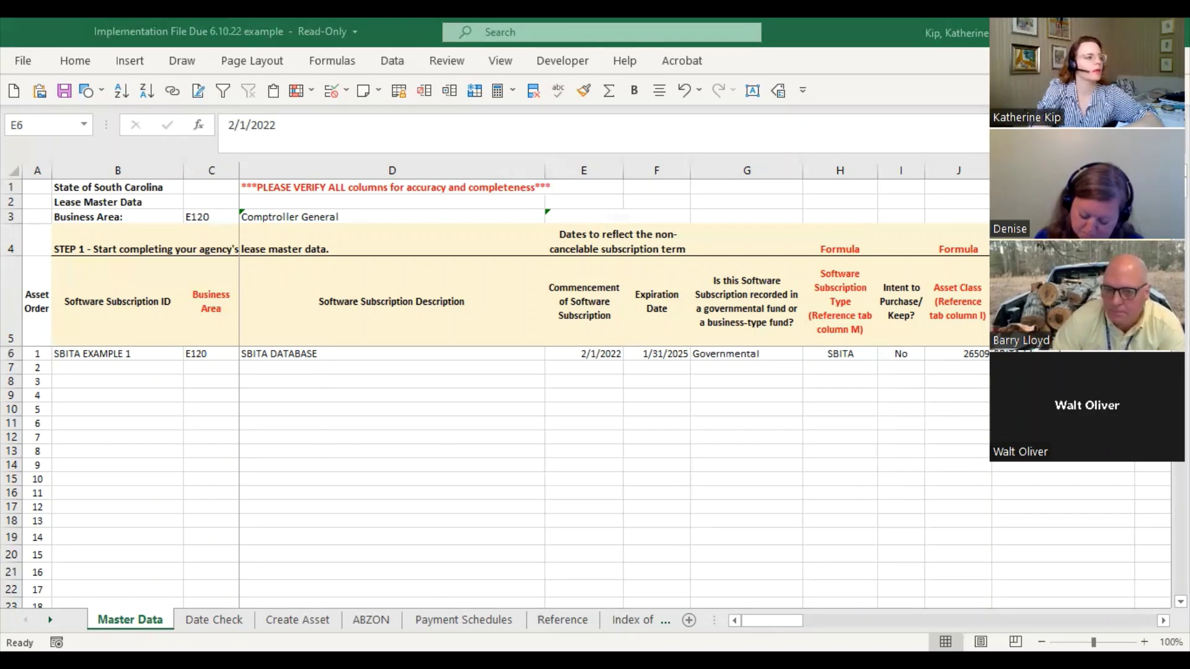
key("alt+Tab")
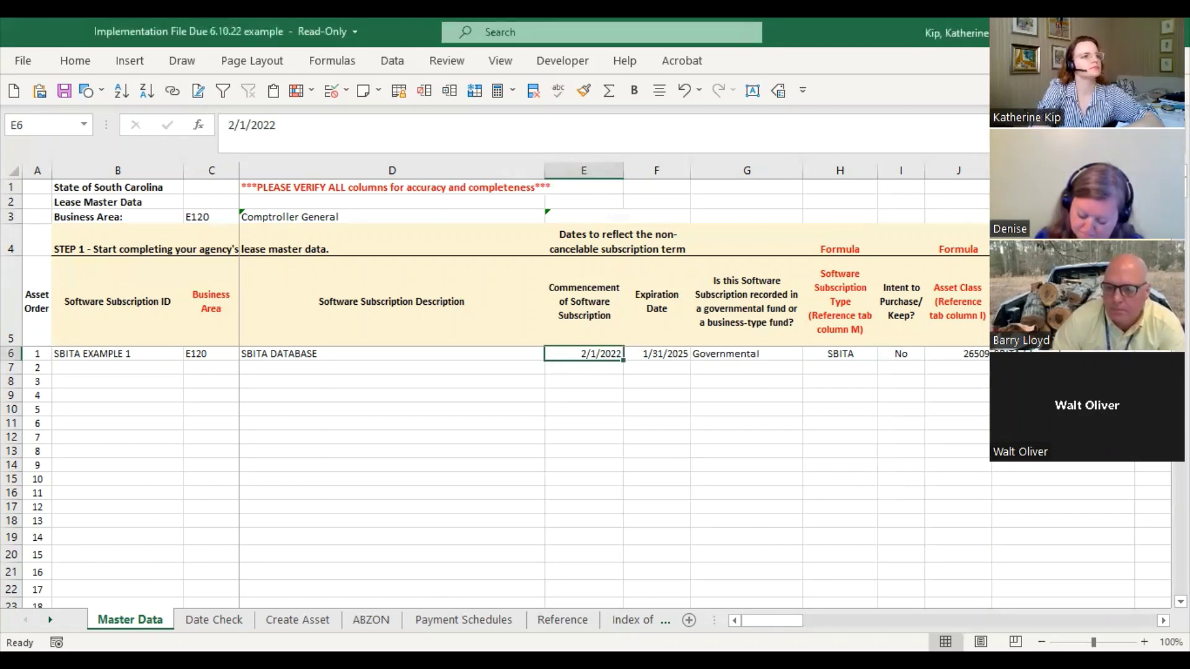
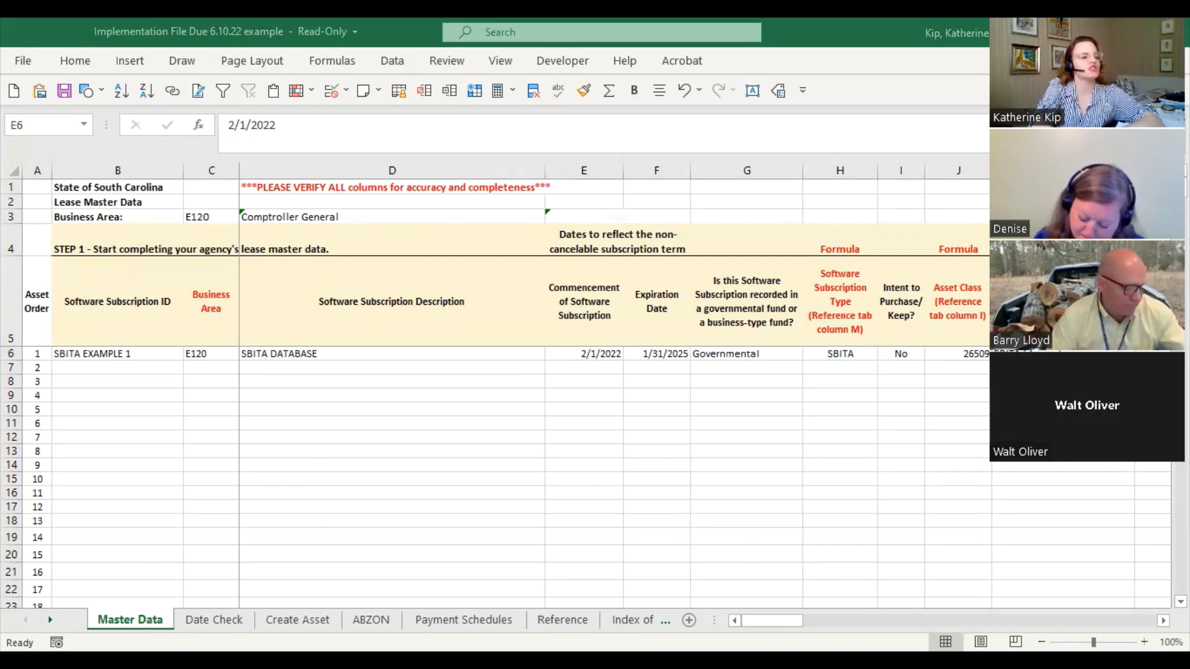
key("alt+Tab")
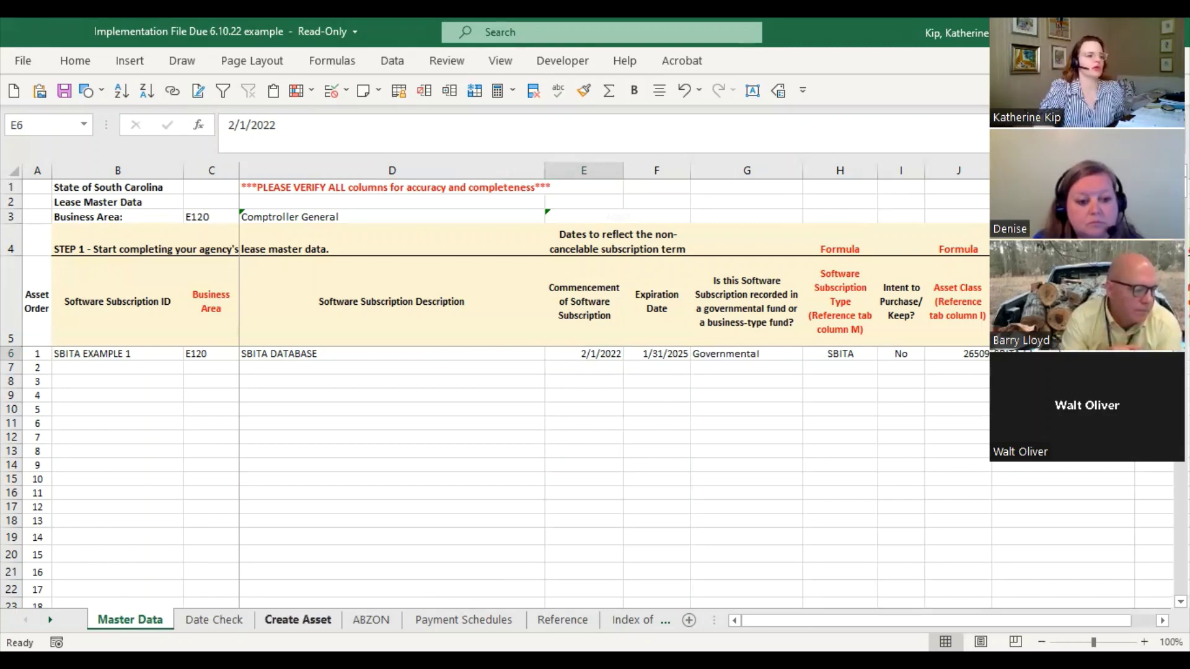
Step: View the upload fields on the Create Asset sheet, and switch to the ABZON sheet
left_click(297, 620)
left_click(130, 620)
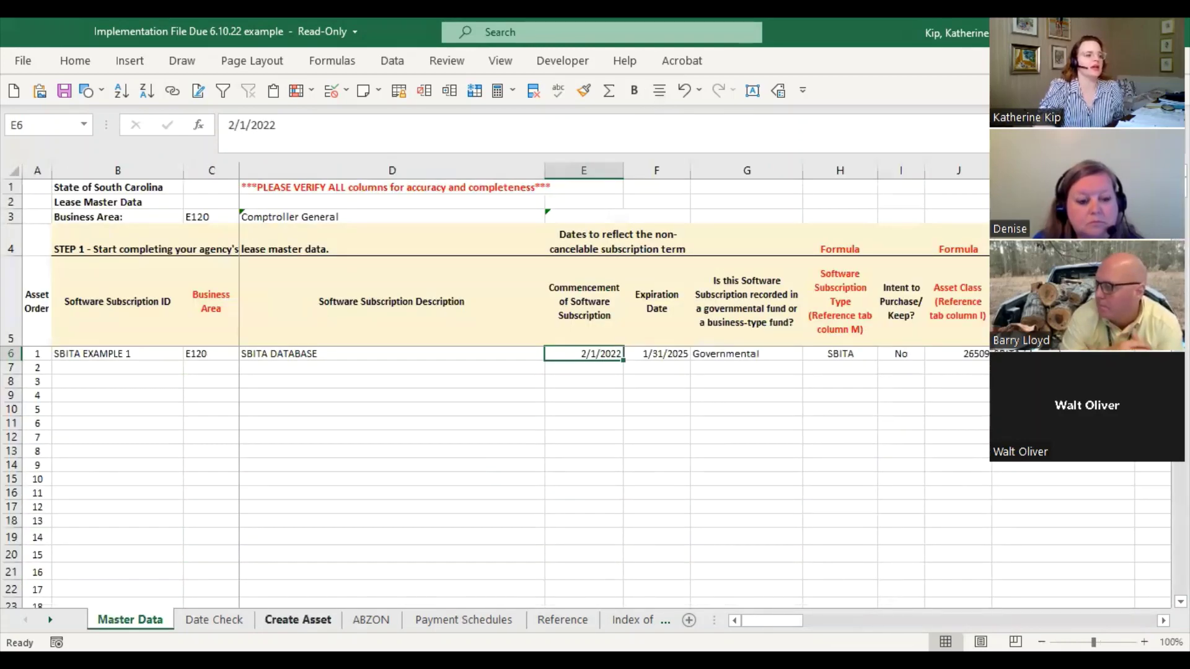
left_click(297, 620)
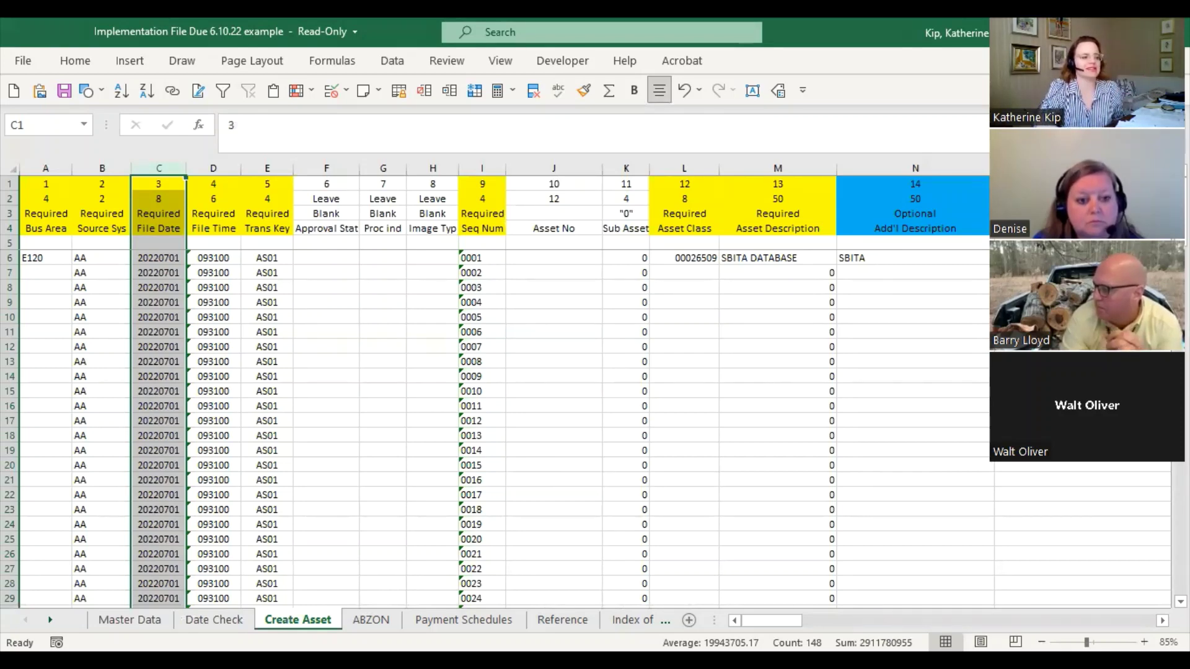
key("ctrl+Page_Down")
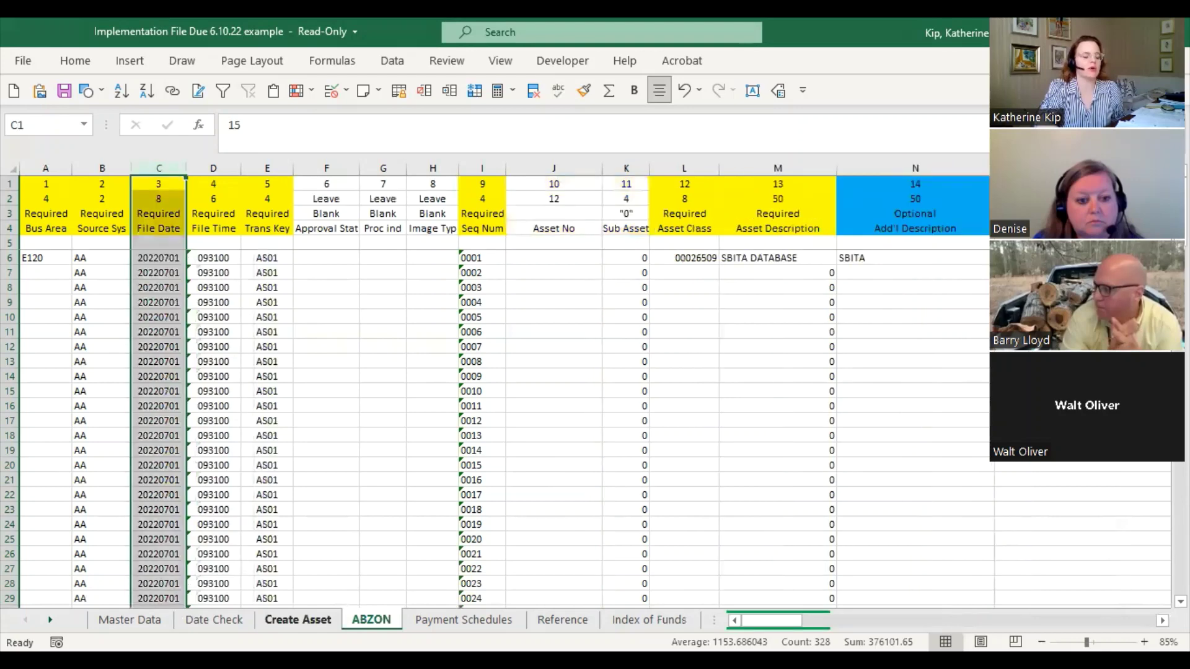
Step: Leave the ABZON sheet, check the SBITA example's subscription dates on Master Data, and return to the Payment Schedules sheet
key("ctrl+Page_Up")
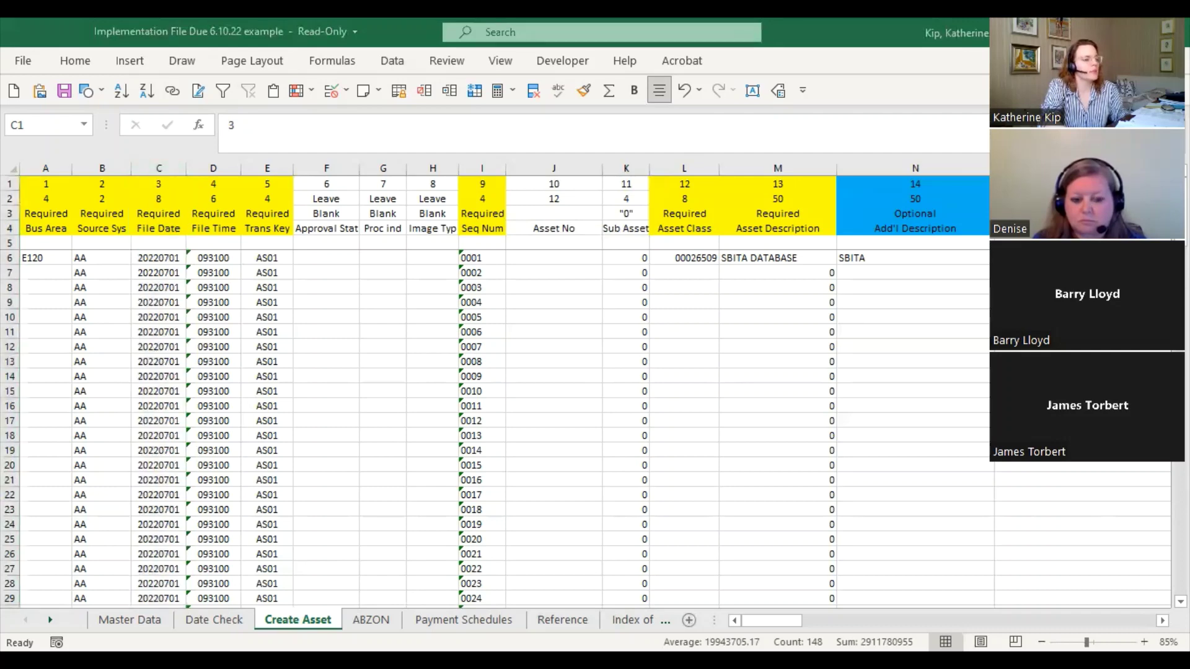
left_click(464, 620)
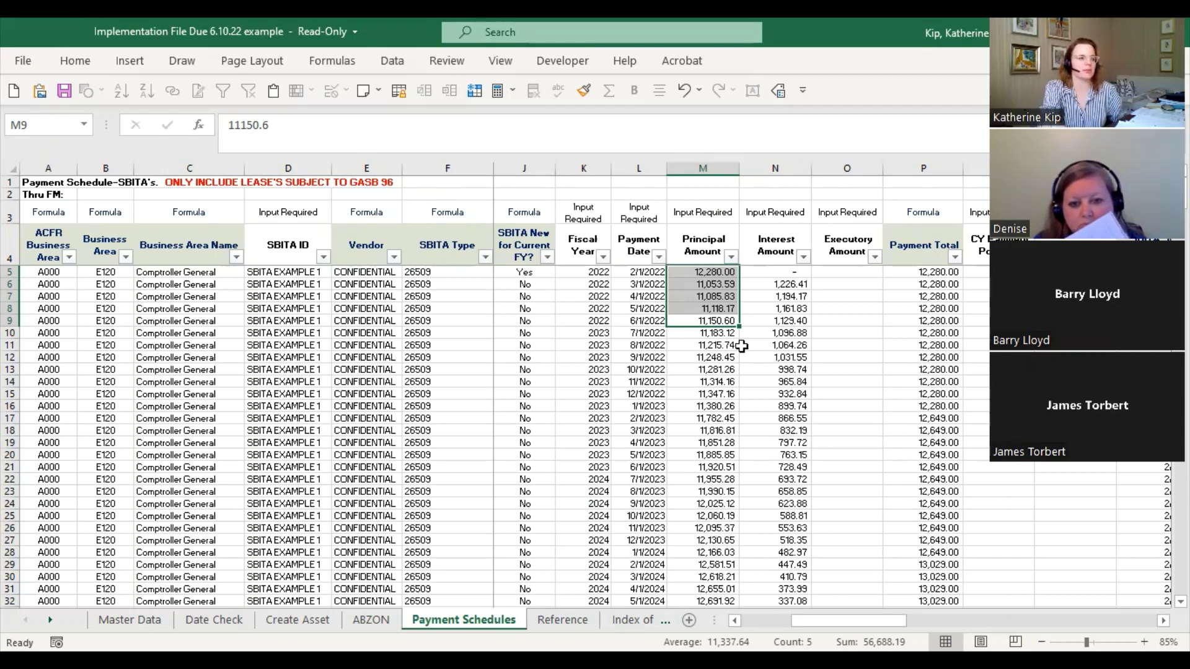
left_click(130, 620)
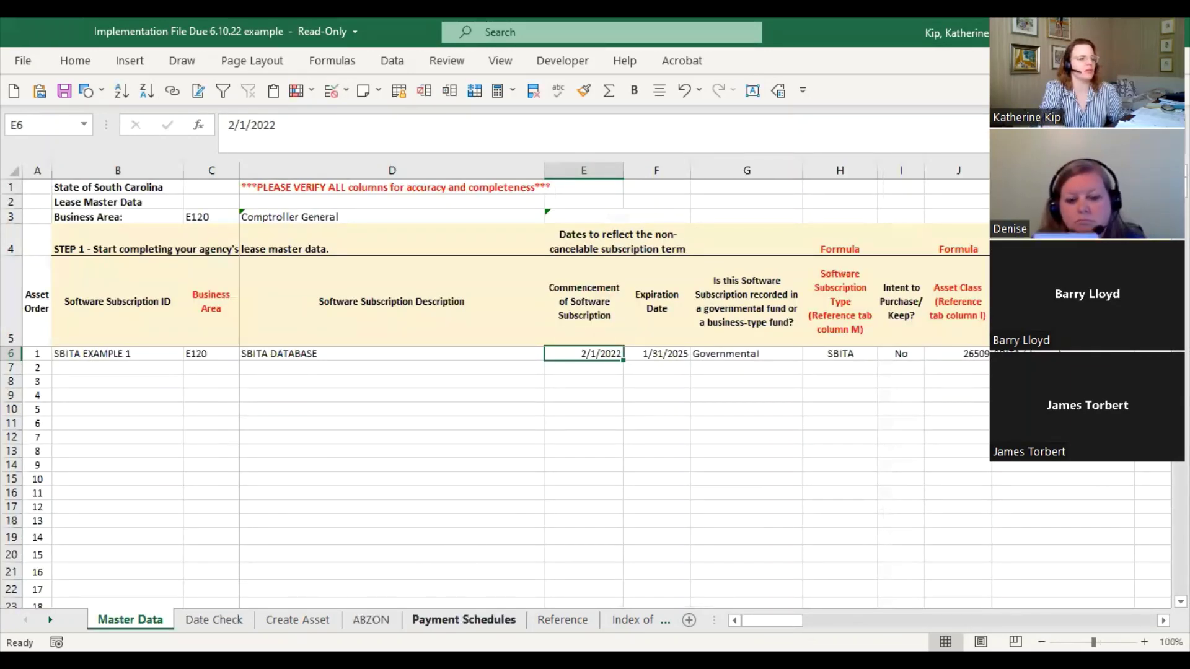
left_click(464, 620)
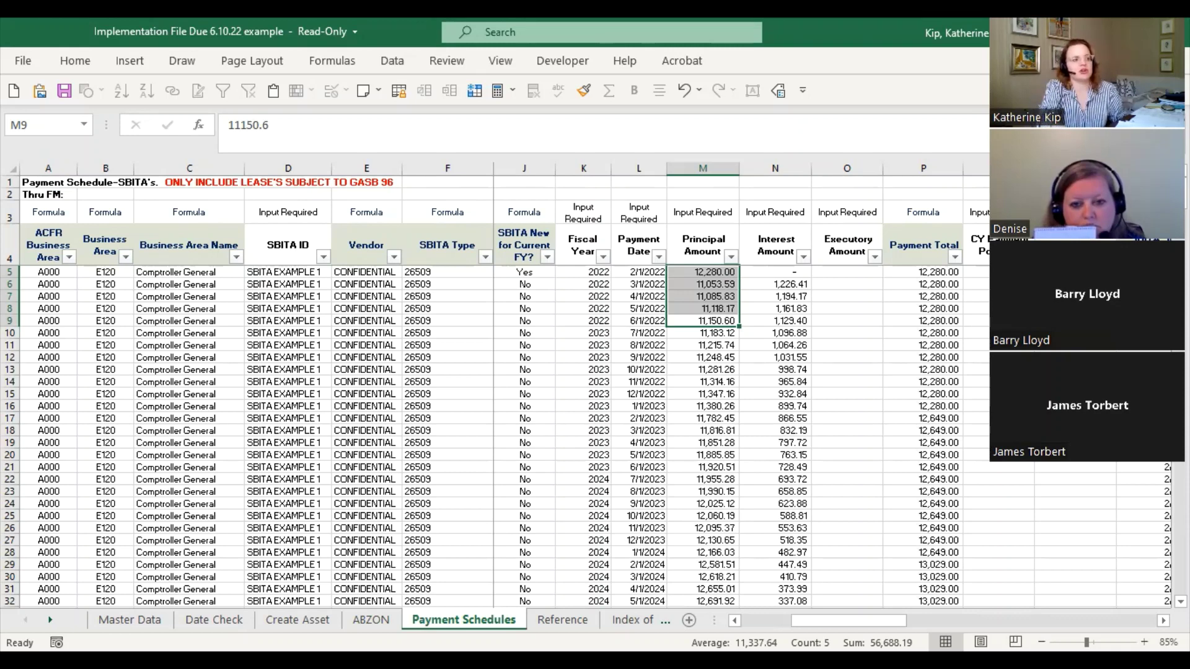
Step: Compare the first scheduled payment's date in L5 with its payment total in P5
left_click(639, 272)
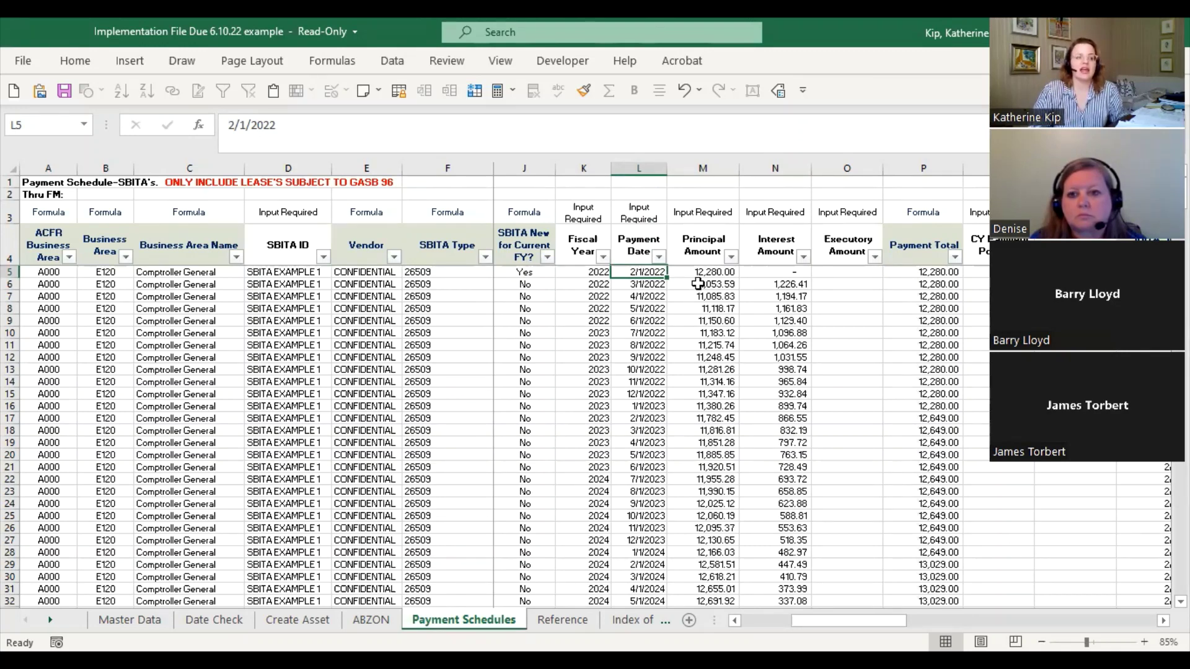
left_click(936, 272)
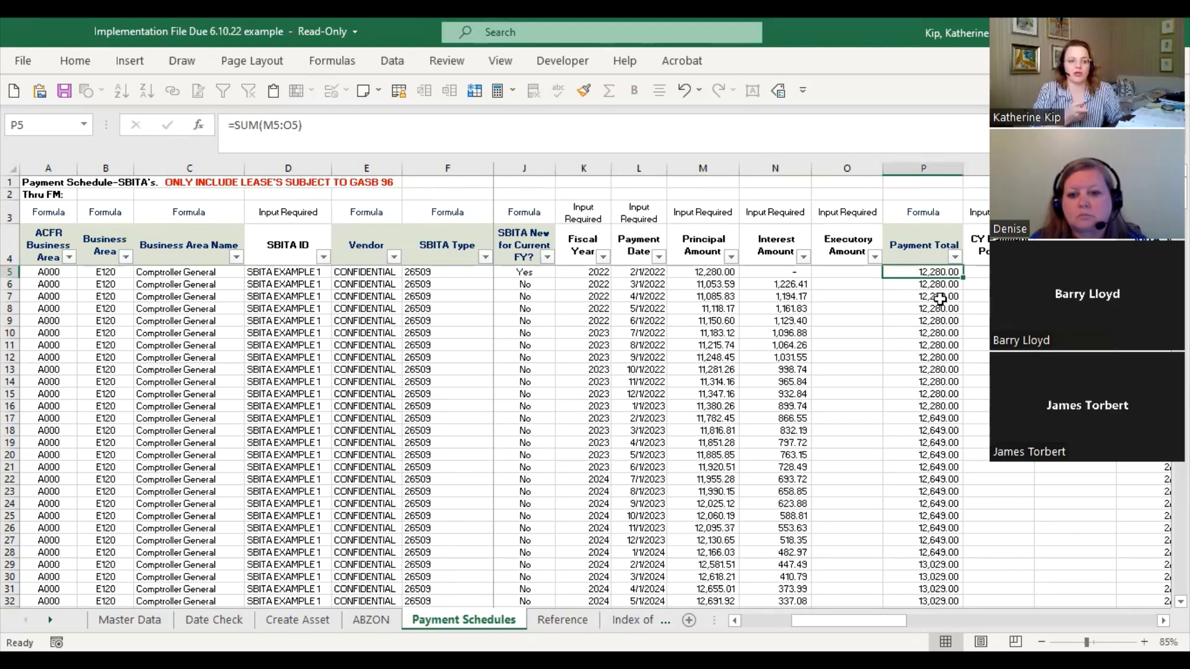
left_click(642, 273)
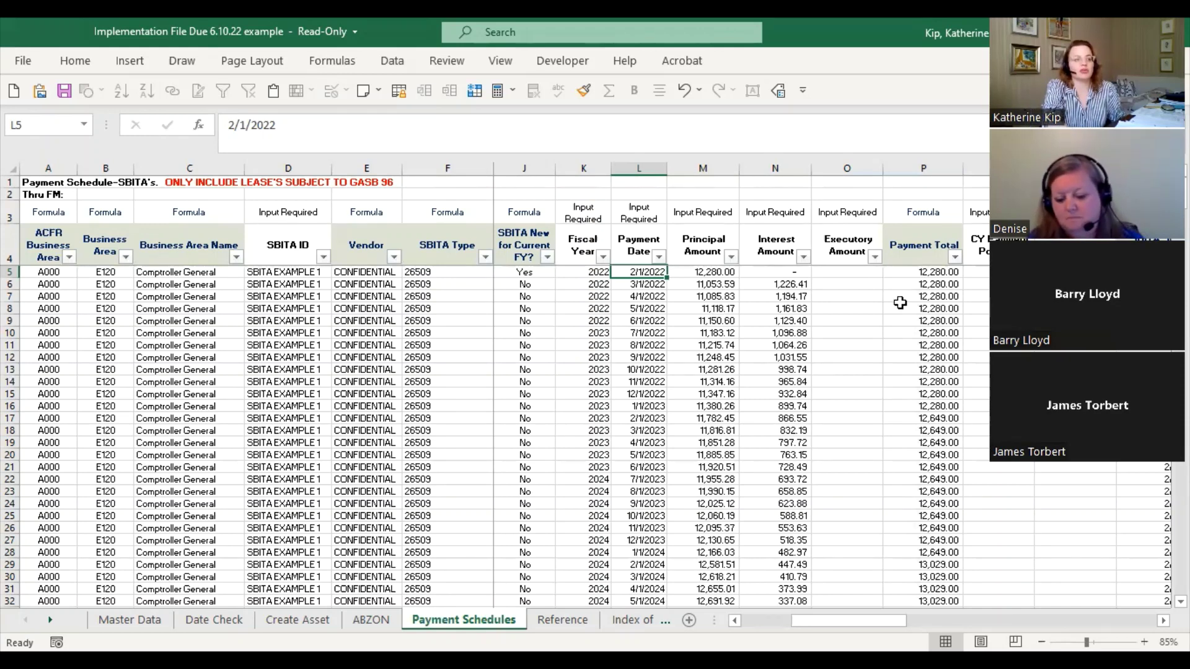
left_click(927, 275)
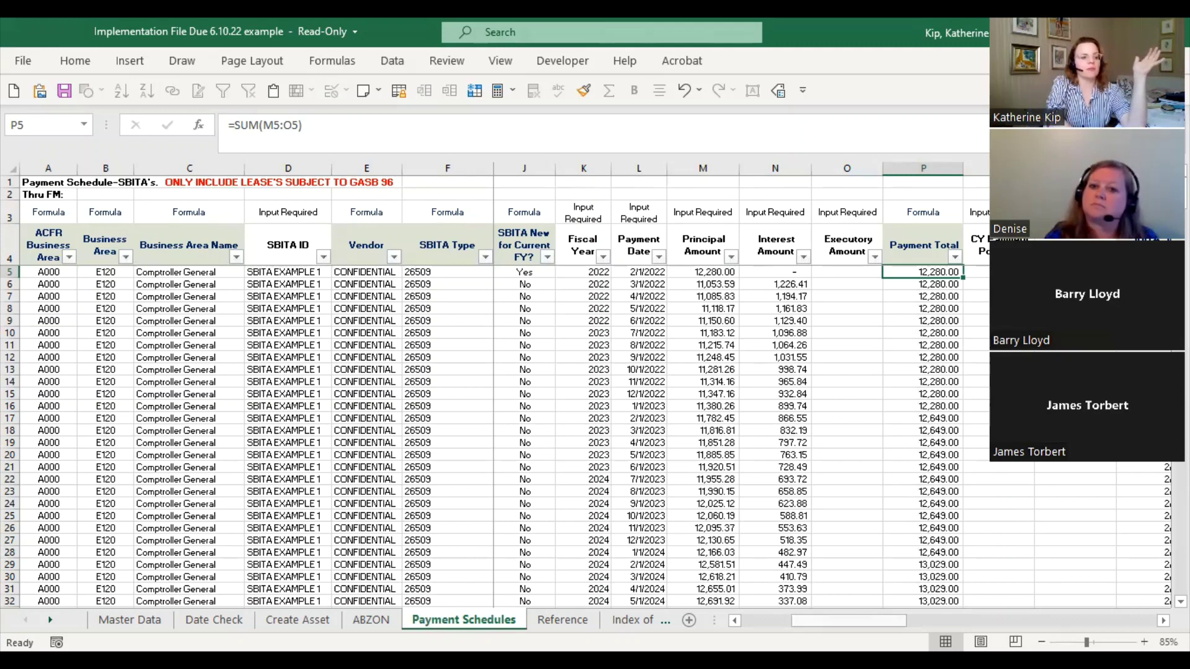
Step: Inspect the first row's asset value cell in Y5, and return to the first payment date in L5
left_click_drag(886, 617, 1094, 617)
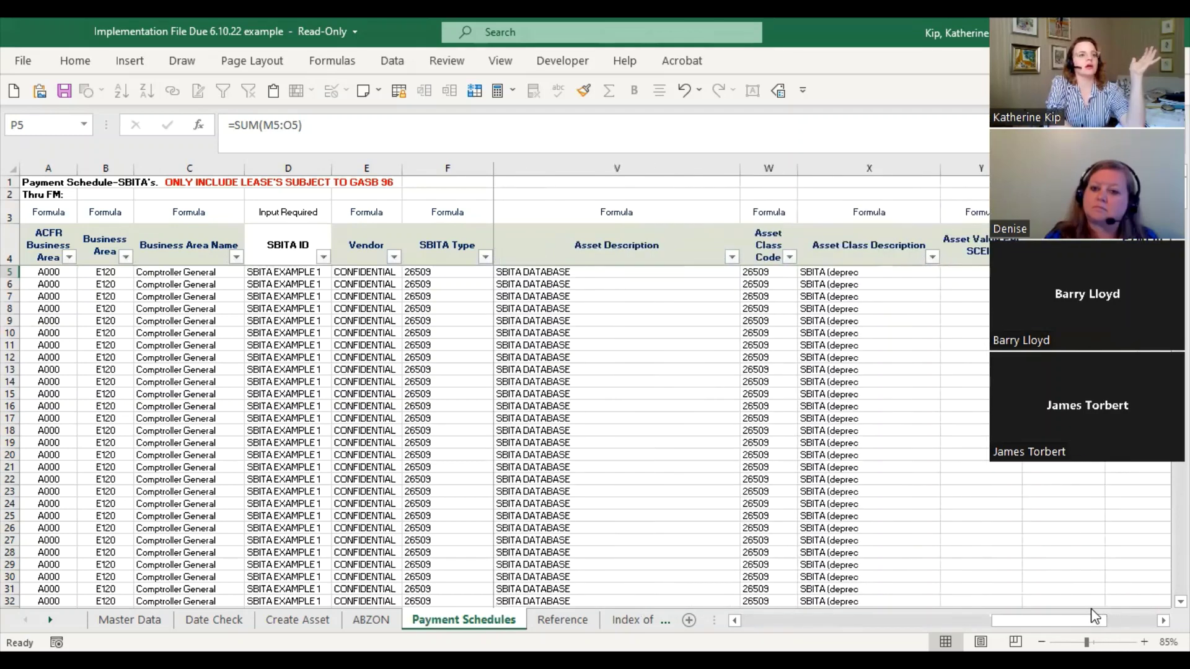
left_click(982, 272)
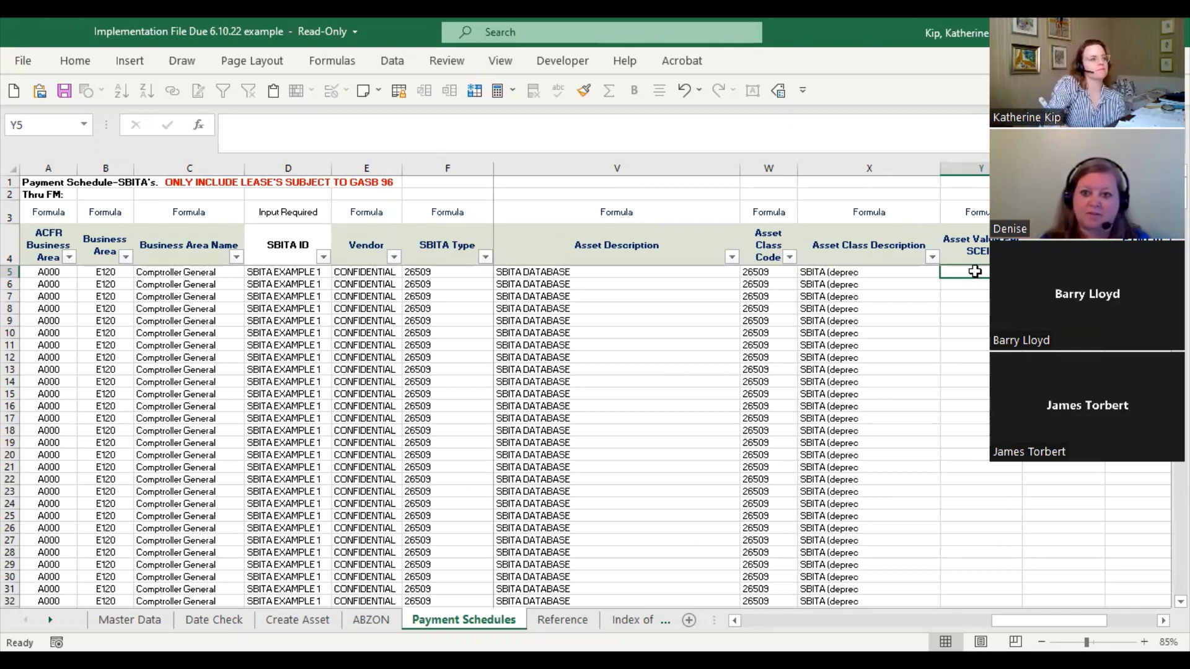
left_click_drag(1017, 621, 873, 620)
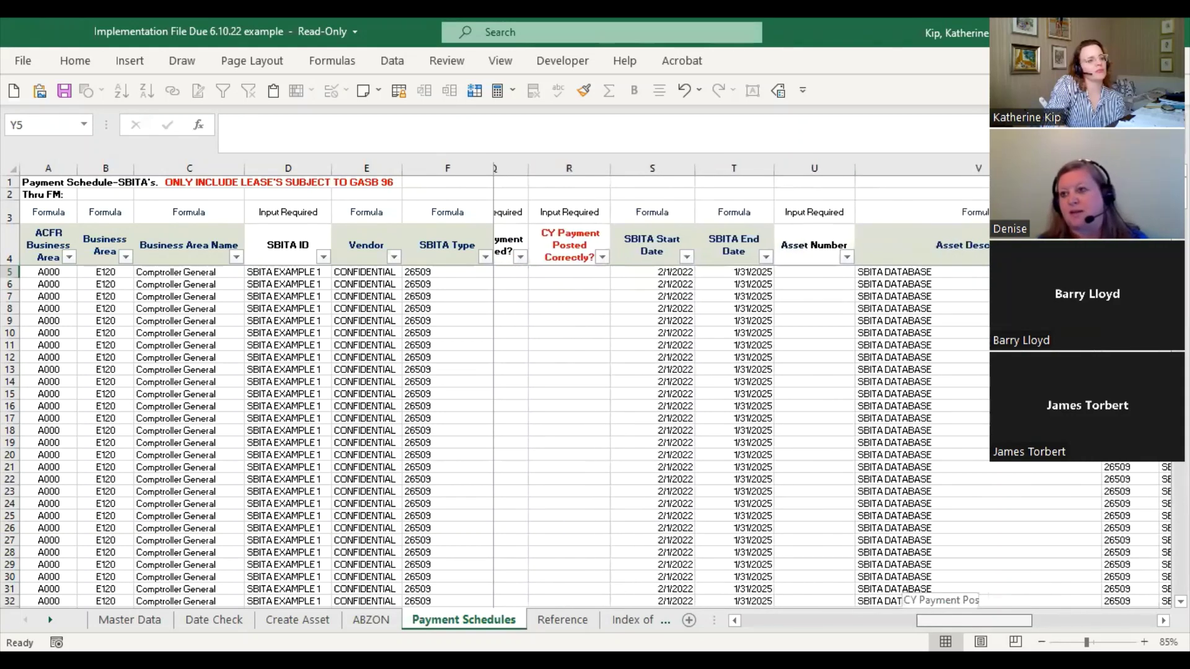
left_click_drag(974, 621, 850, 620)
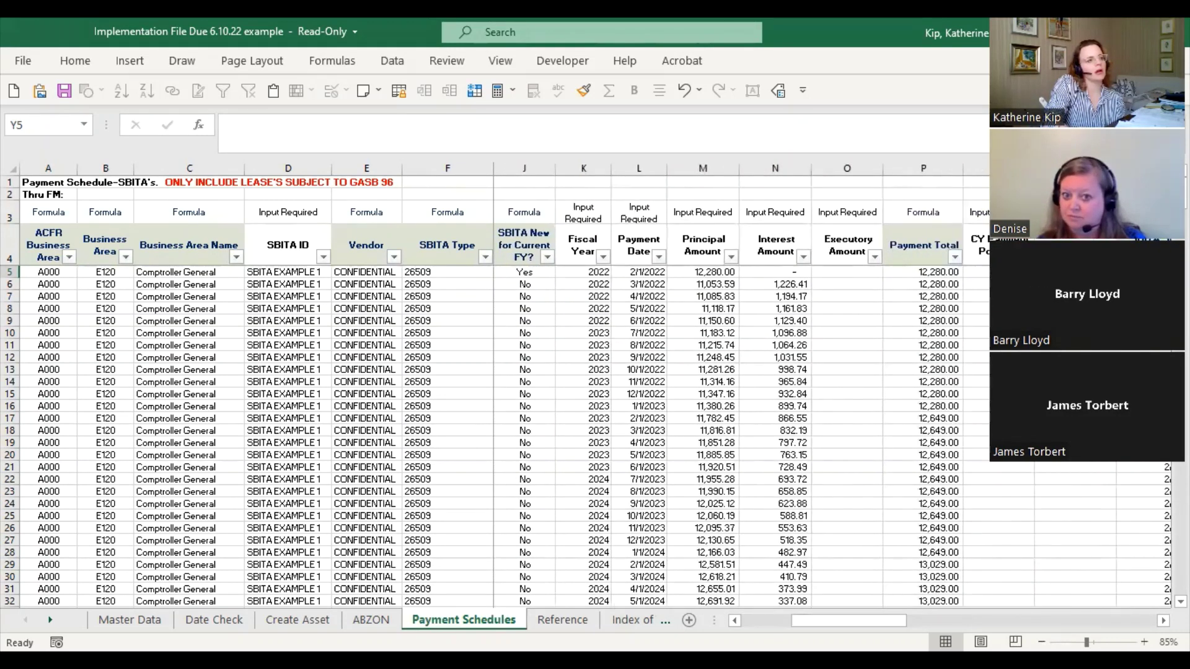
left_click(636, 274)
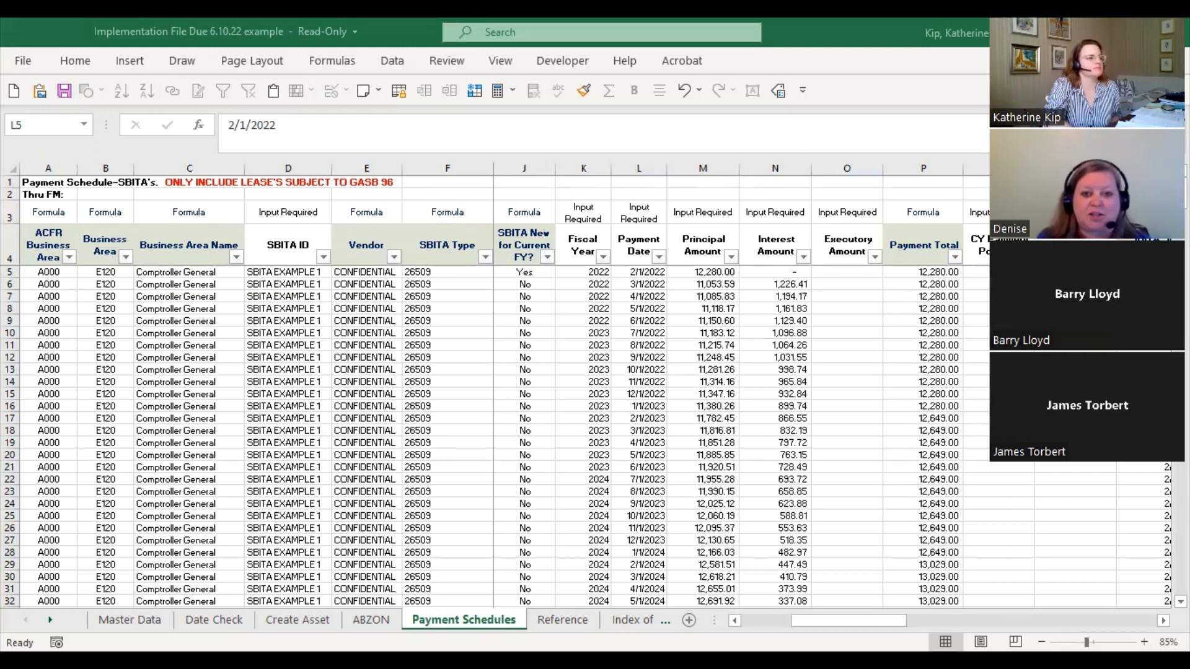
Step: Switch to the GASBS 96 example PDF in Acrobat, enable all features, and review section 3.2's committed terms and monthly commitments
key("alt+Tab")
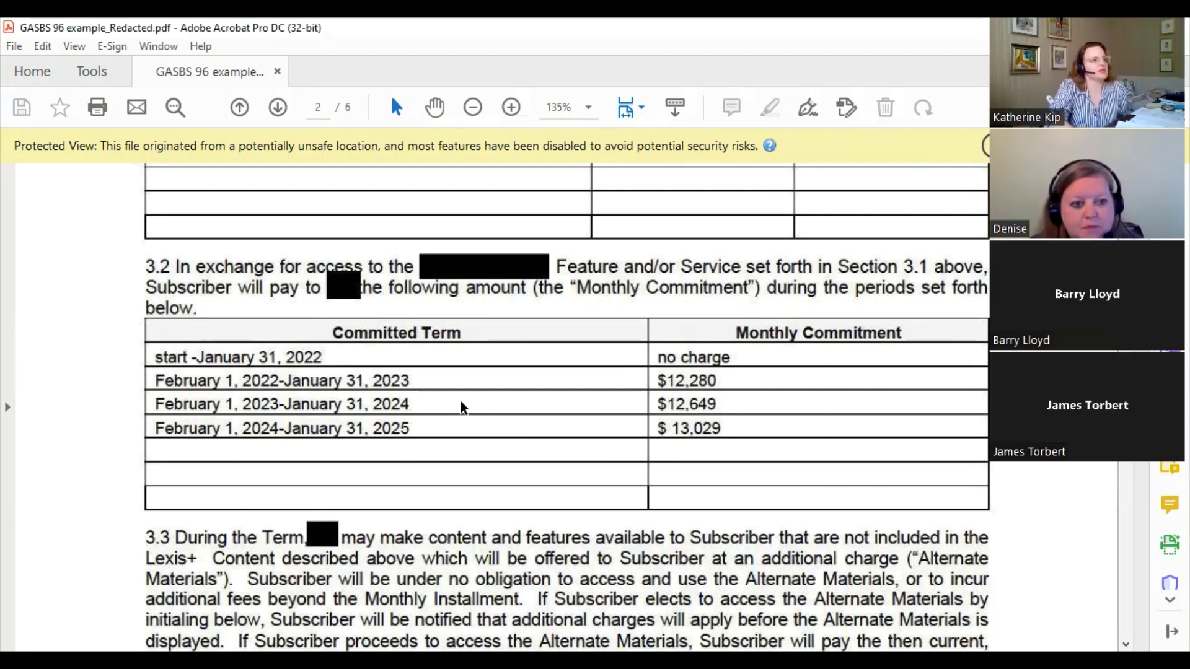
left_click(986, 145)
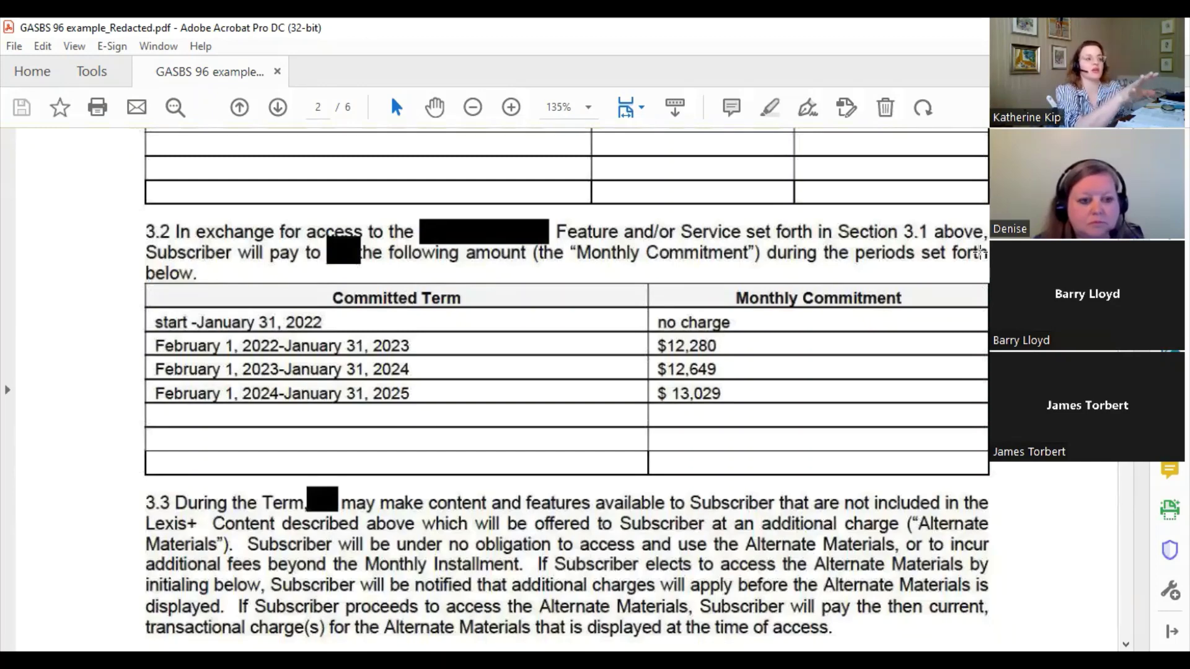
scroll(980, 253, "up", 5)
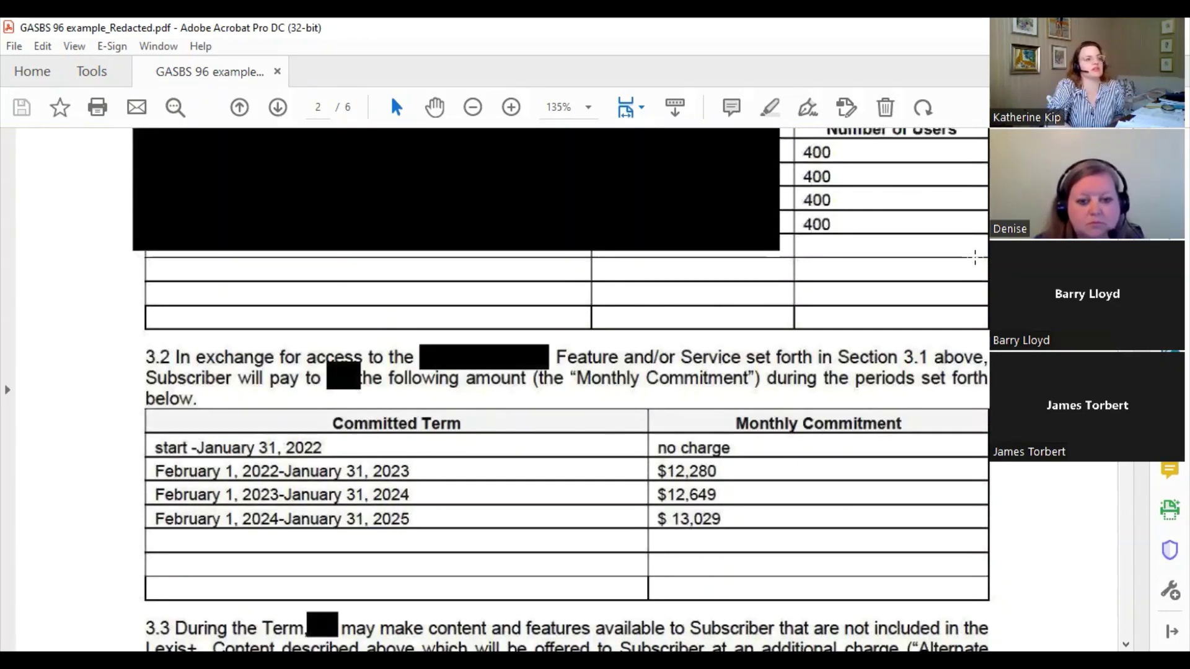
scroll(975, 257, "down", 2)
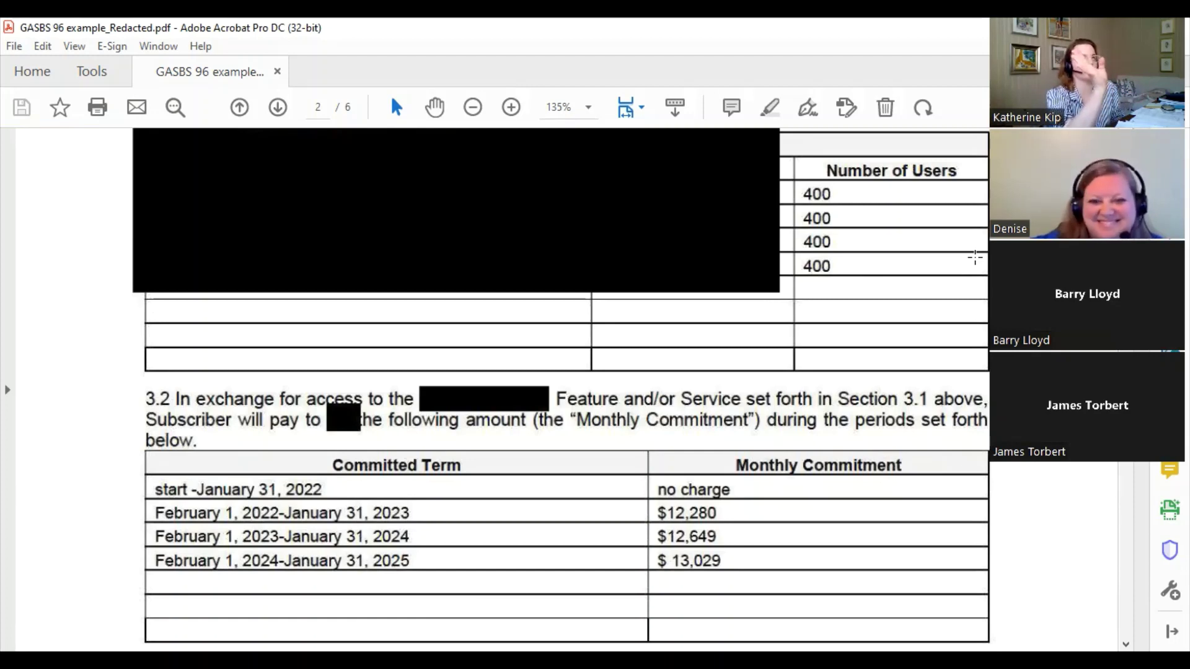
scroll(824, 308, "down", 5)
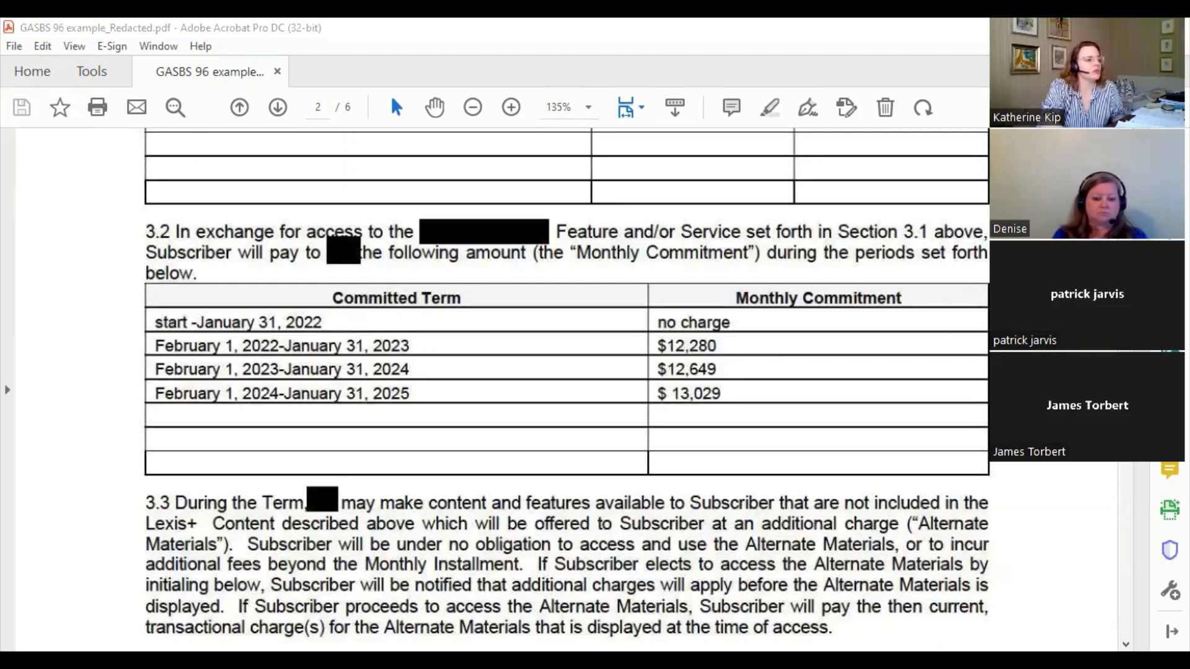
Step: Switch back to the Excel workbook's Reference sheet and select the April 2022 prime rate in B32
key("alt+Tab")
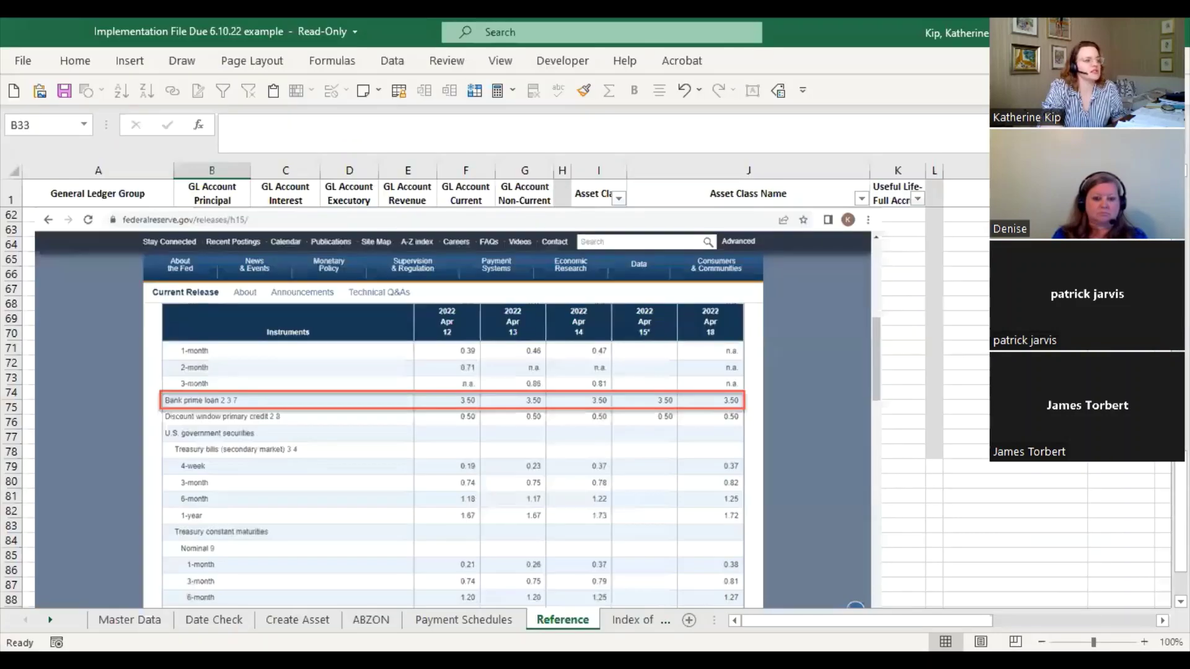
scroll(316, 483, "up", 4)
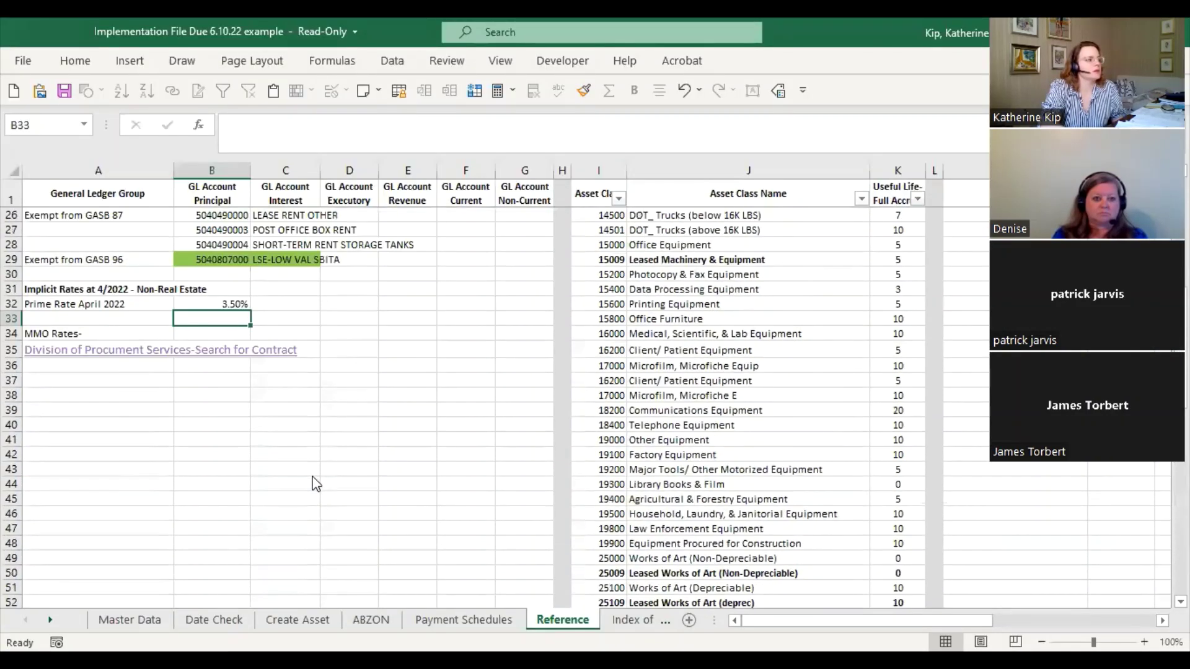
left_click(297, 475)
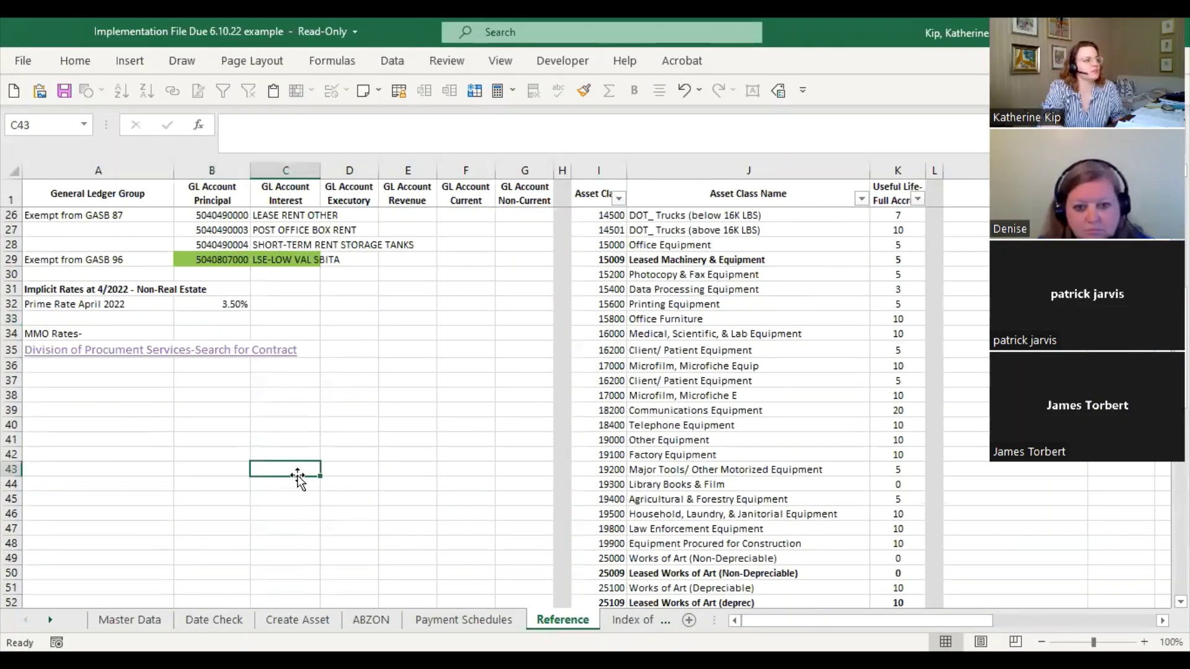
scroll(297, 477, "up", 1)
scroll(297, 478, "up", 3)
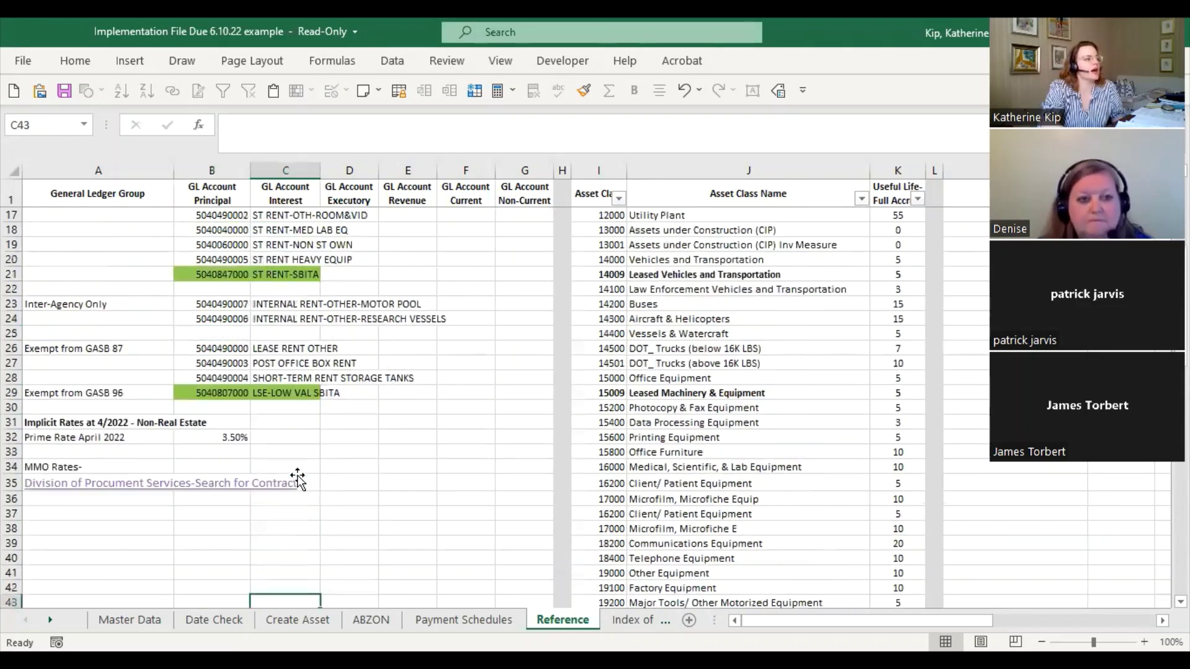
left_click(233, 484)
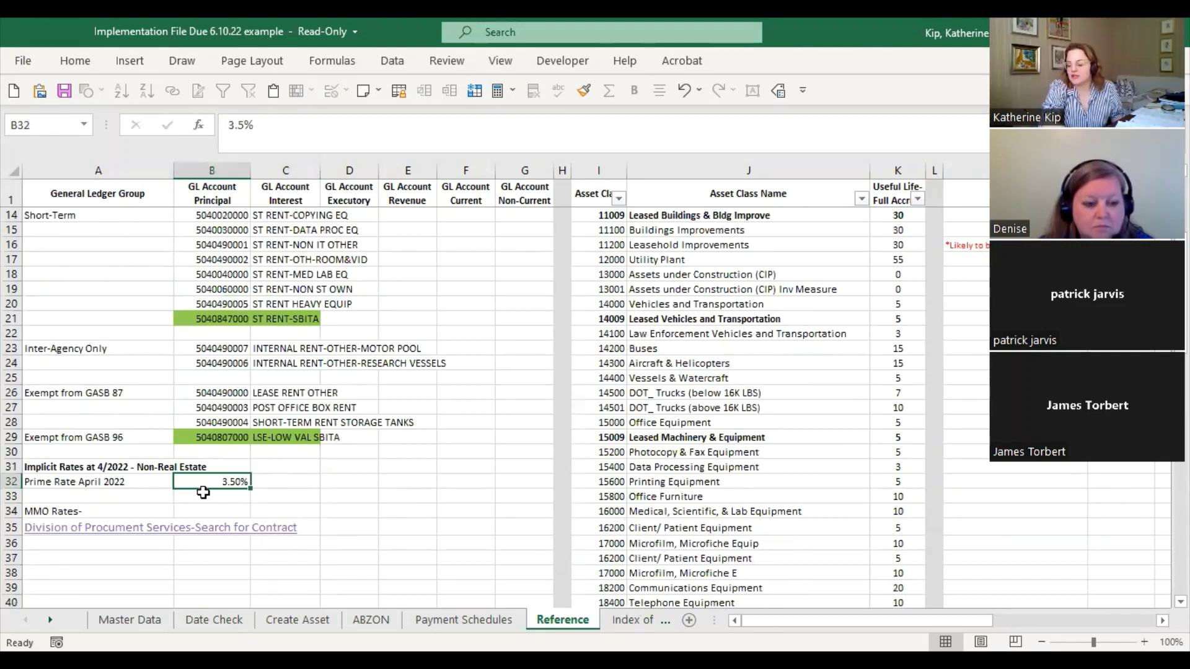
Step: Examine the bank prime loan row in the Reference sheet's Federal Reserve screenshot, and switch to the GASB 96 overview document in Word
scroll(344, 517, "down", 8)
scroll(345, 517, "down", 5)
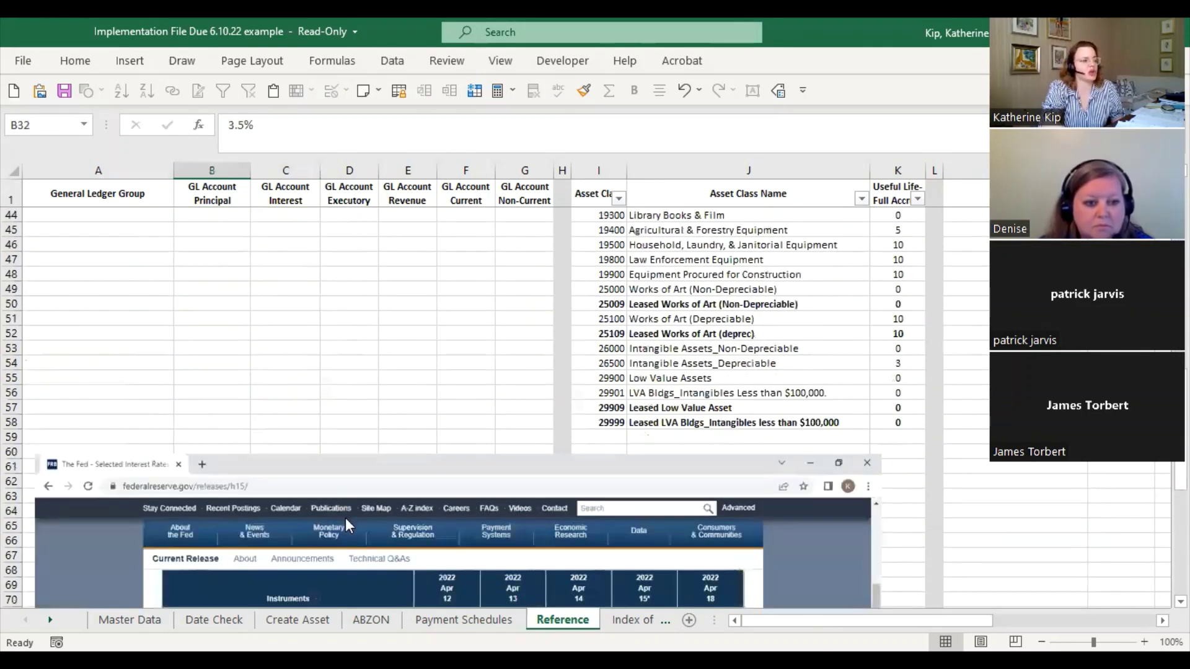
scroll(455, 447, "down", 2)
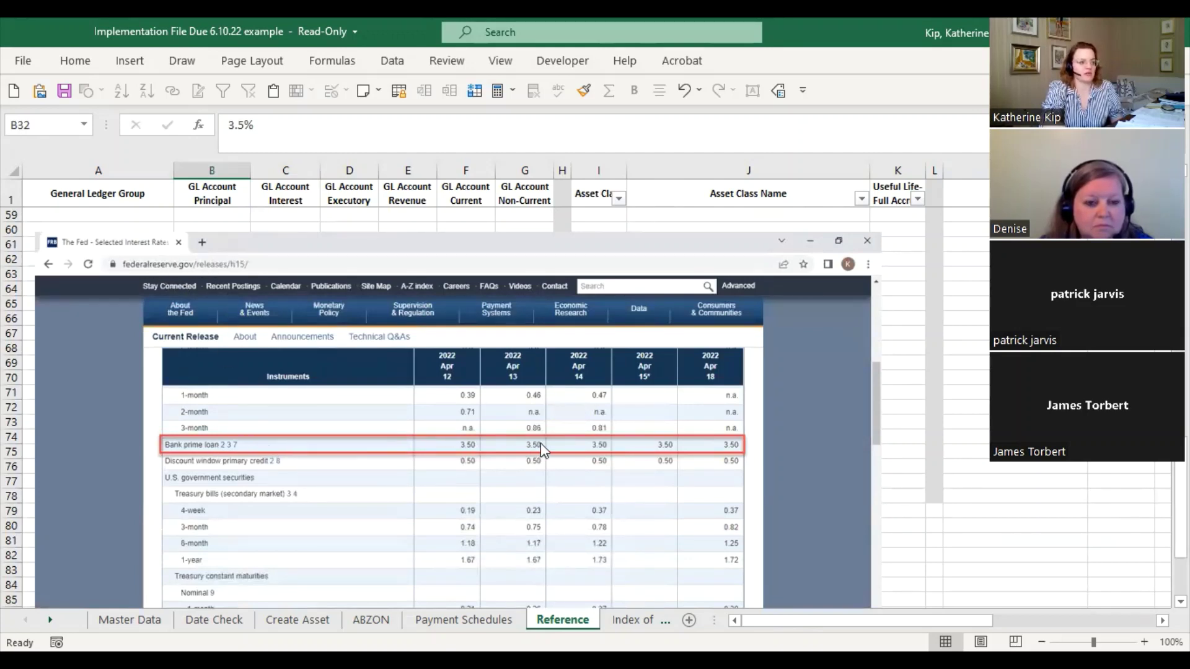
scroll(537, 443, "down", 1)
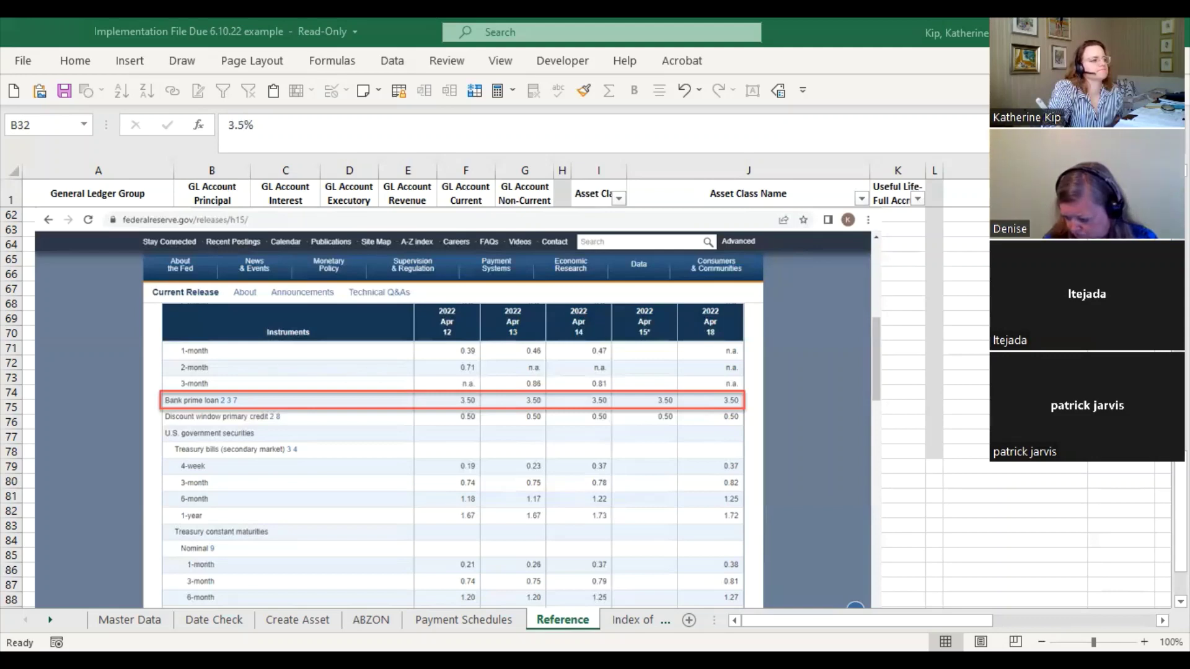
key("alt+Tab")
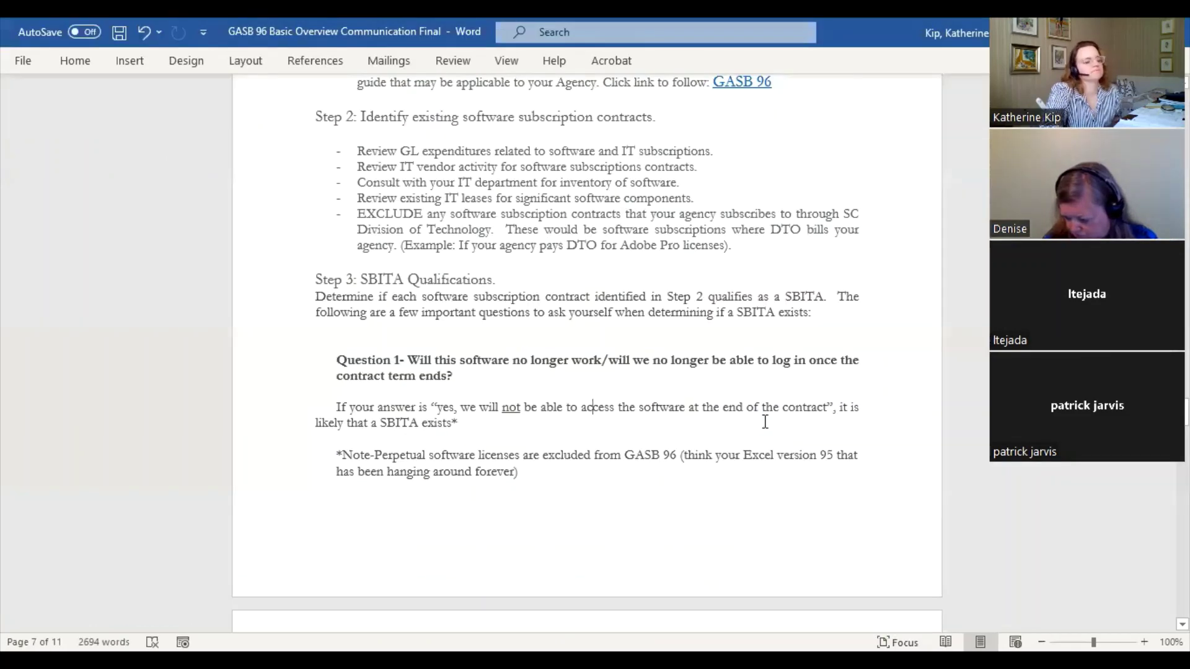